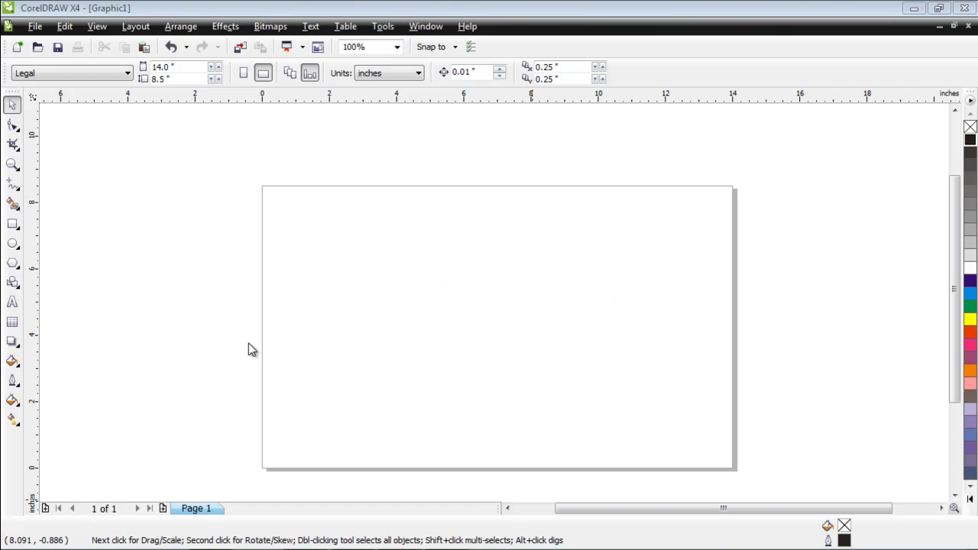
Step: Add a page-sized 14 × 8.5 inch rectangle with a black-to-white linear gradient, left to right
double_click(12, 226)
click(10, 107)
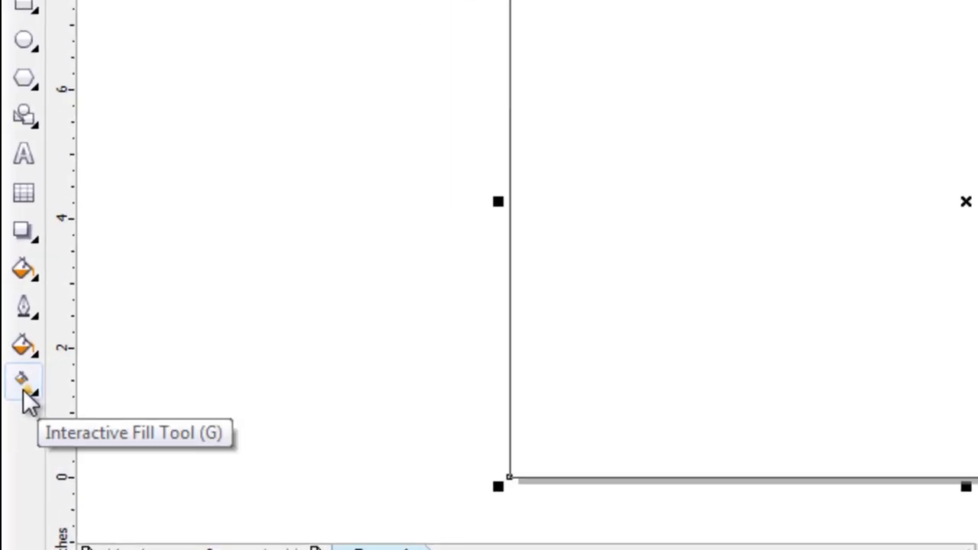
click(19, 396)
mouse_move(247, 312)
mouse_down()
mouse_move(761, 321)
mouse_move(760, 311)
mouse_up()
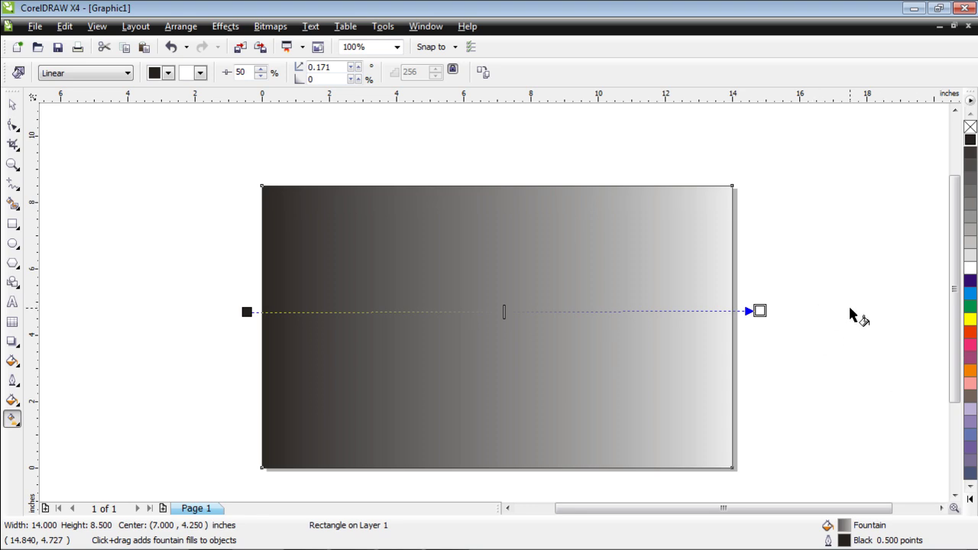
Step: Change the rectangle's fill to a radial red-orange to orange gradient with a slightly shorter radius
click(971, 333)
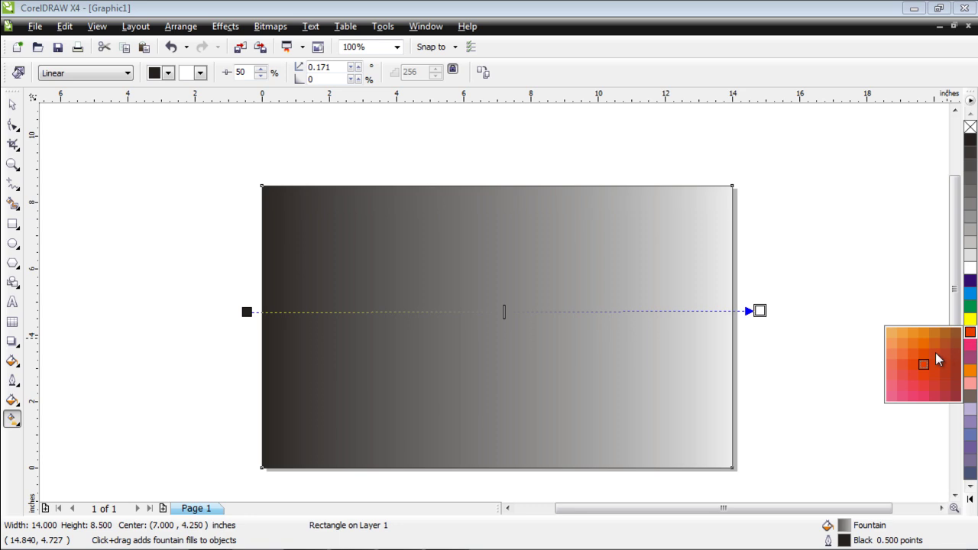
drag(920, 365, 249, 312)
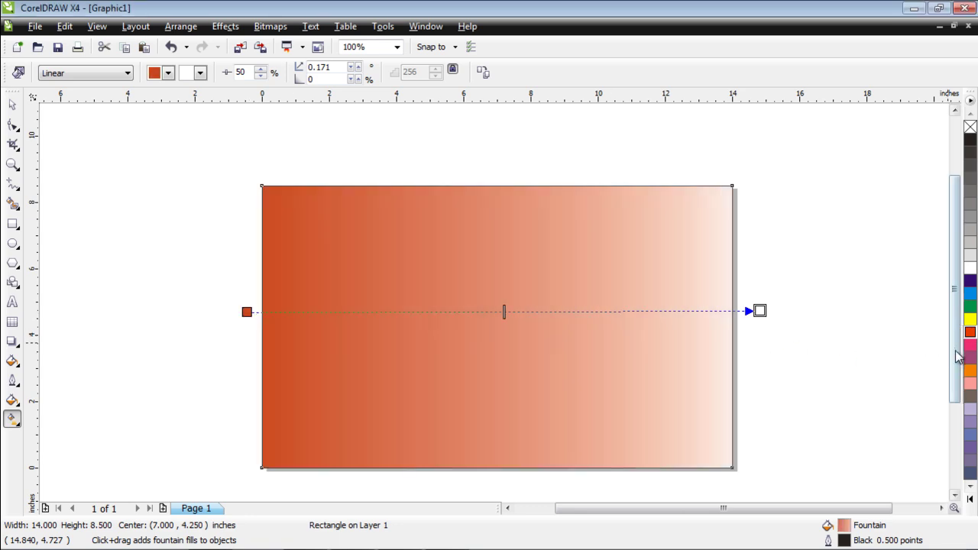
drag(971, 370, 761, 317)
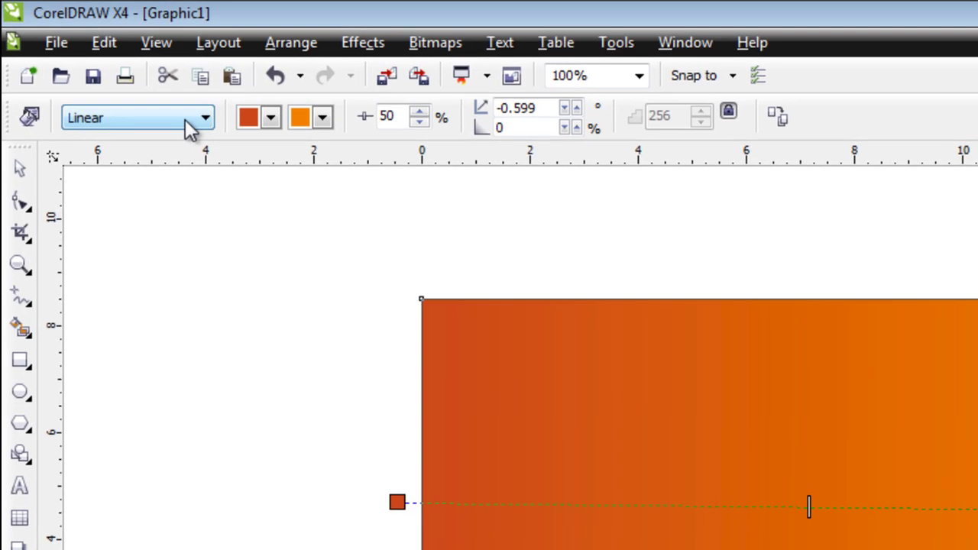
click(146, 94)
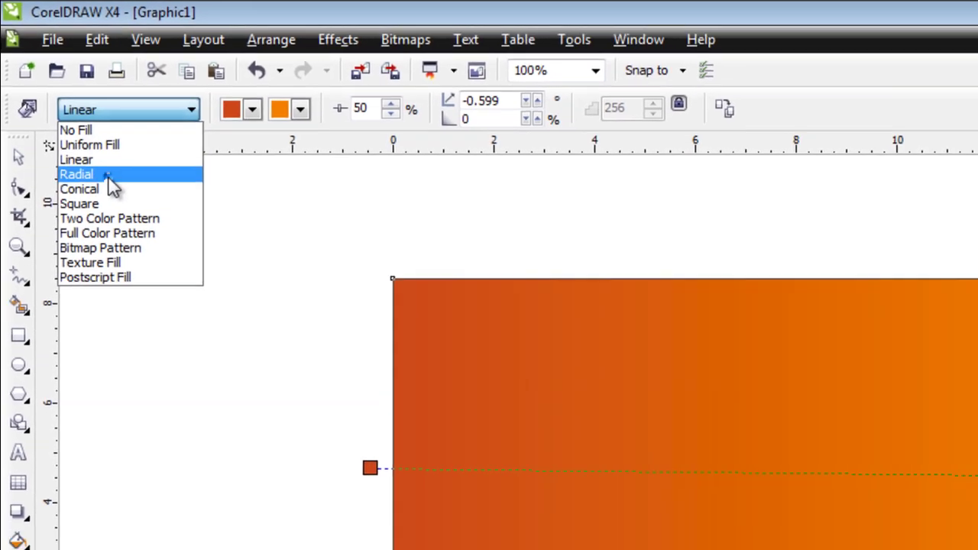
click(97, 192)
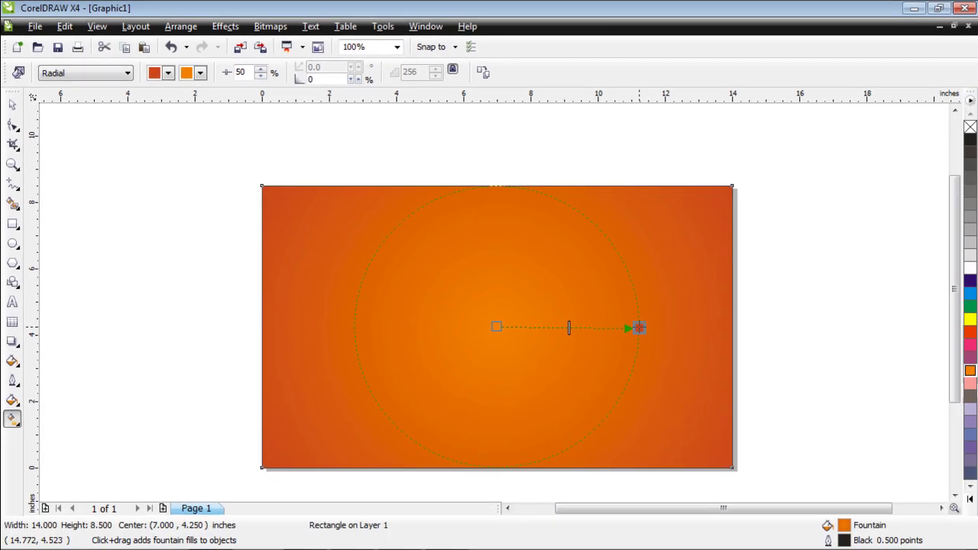
drag(639, 328, 634, 327)
click(13, 104)
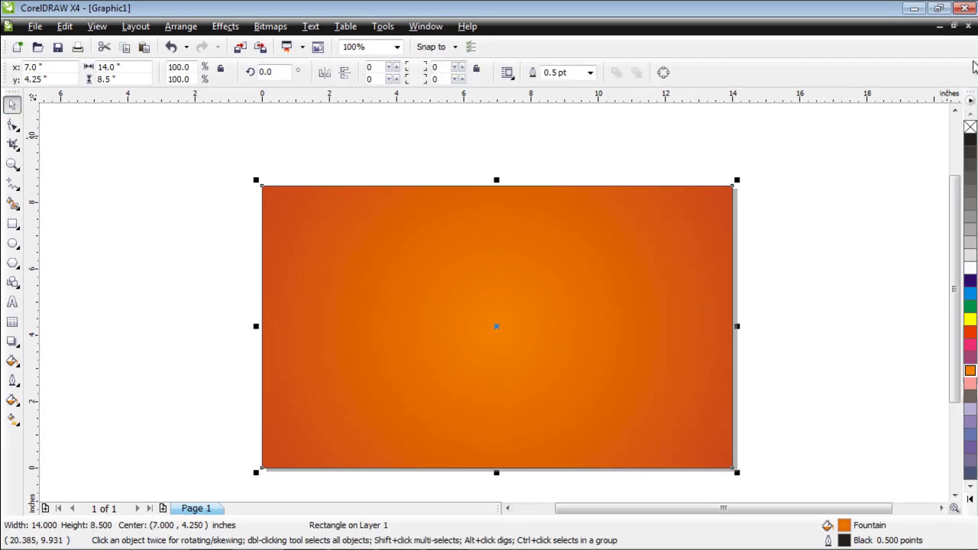
Step: Copy the ornament and butterfly from Vector file.cdr, then bring Graphic1 back to the front maximized
click(954, 27)
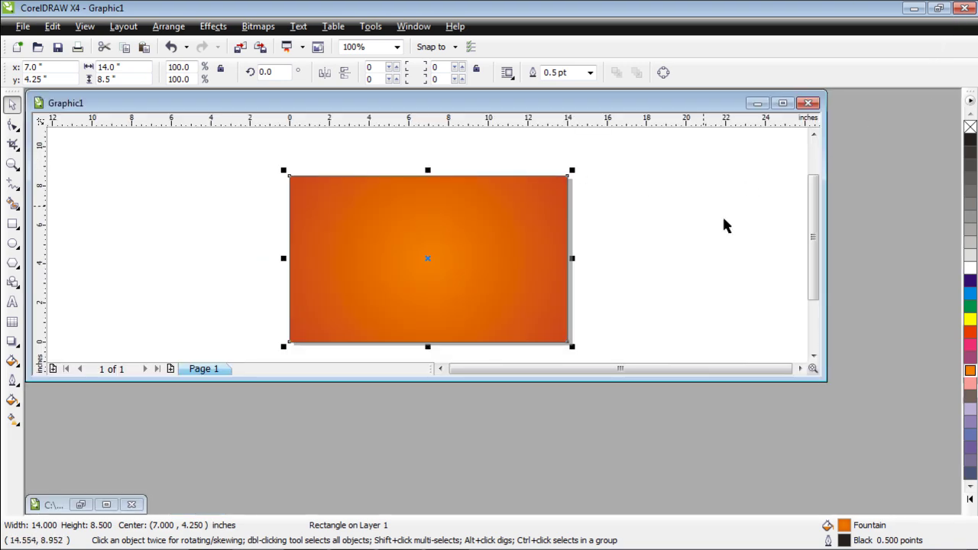
click(83, 504)
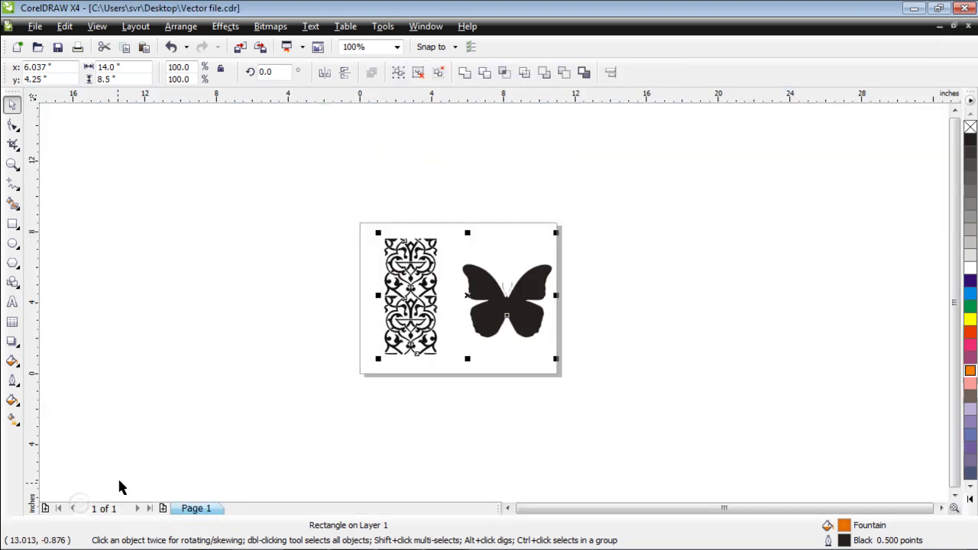
click(676, 228)
drag(511, 275, 639, 415)
click(651, 297)
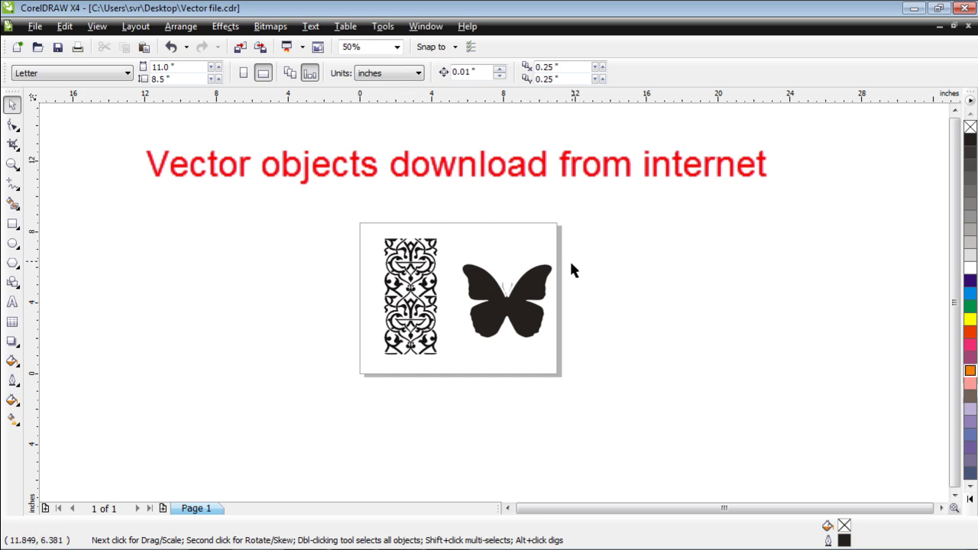
drag(330, 189, 583, 374)
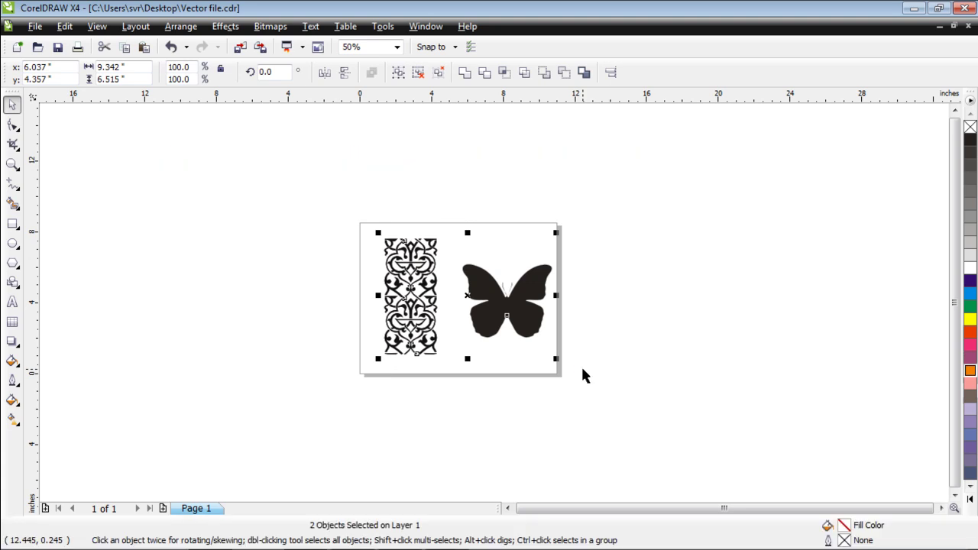
click(939, 28)
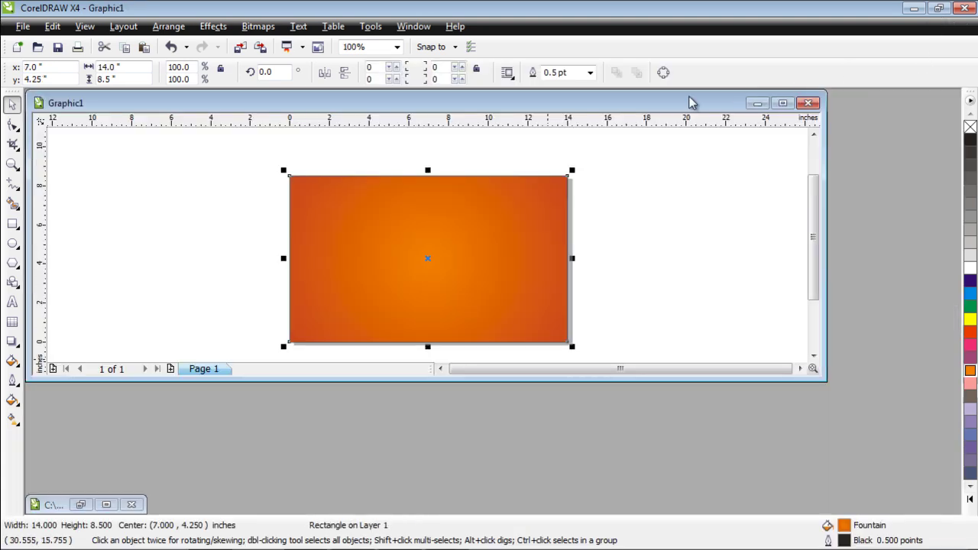
double_click(590, 105)
Step: Paste the ornament and butterfly into Graphic1 and move them left of the card
key(ctrl+v)
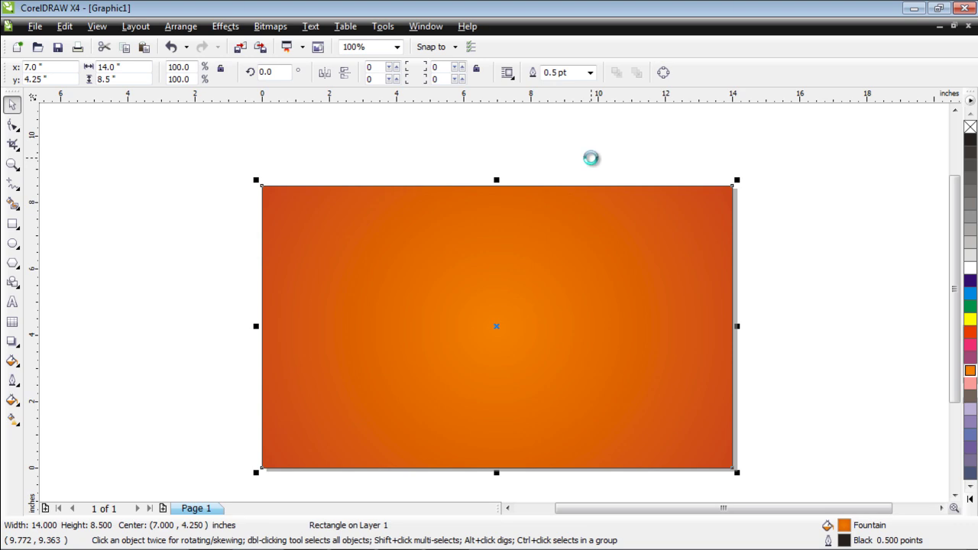
scroll(589, 164, down, 3)
scroll(512, 229, down, 2)
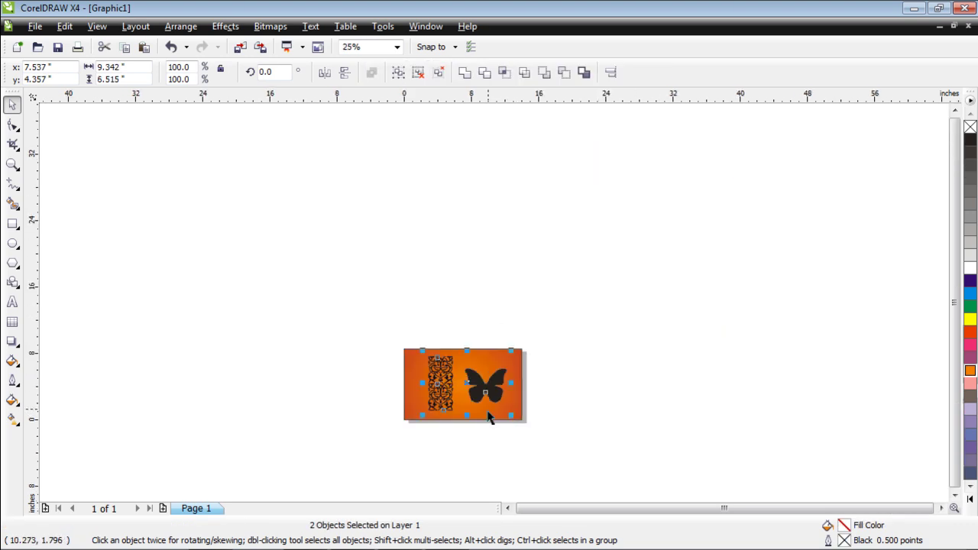
scroll(485, 344, up, 3)
drag(517, 245, 304, 254)
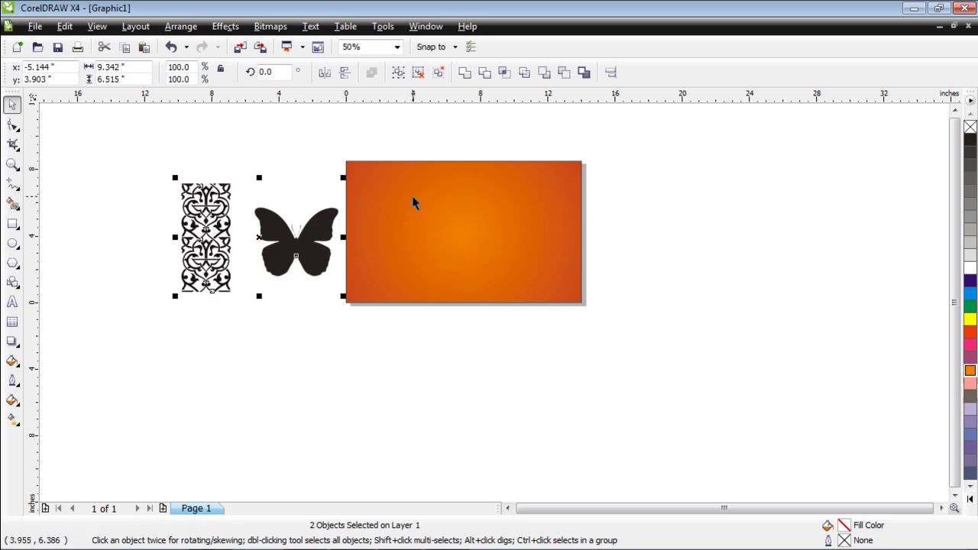
scroll(413, 202, up, 1)
scroll(493, 314, down, 1)
scroll(496, 321, up, 1)
Step: Enlarge the butterfly to 718.1% and centre it on the page at 7.0, 4.25 inches
click(461, 133)
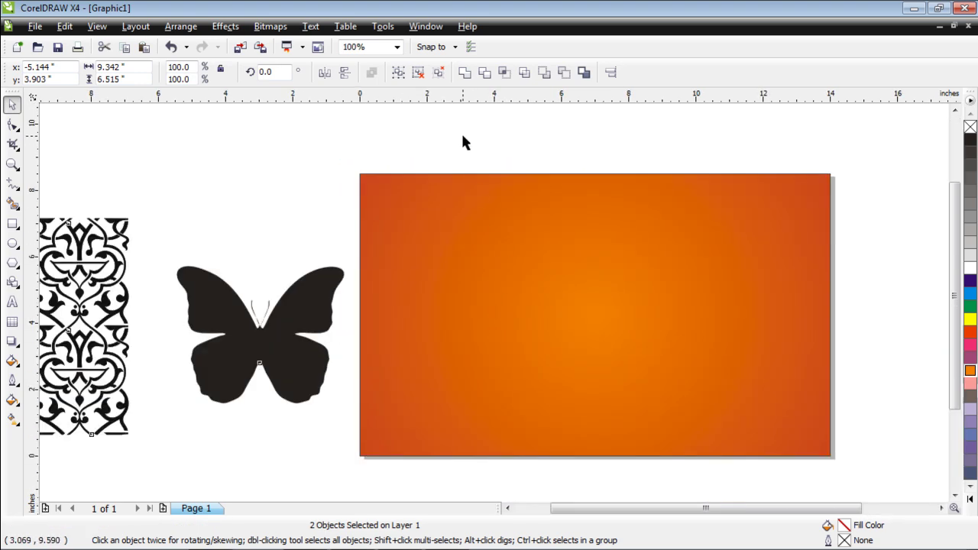
click(299, 303)
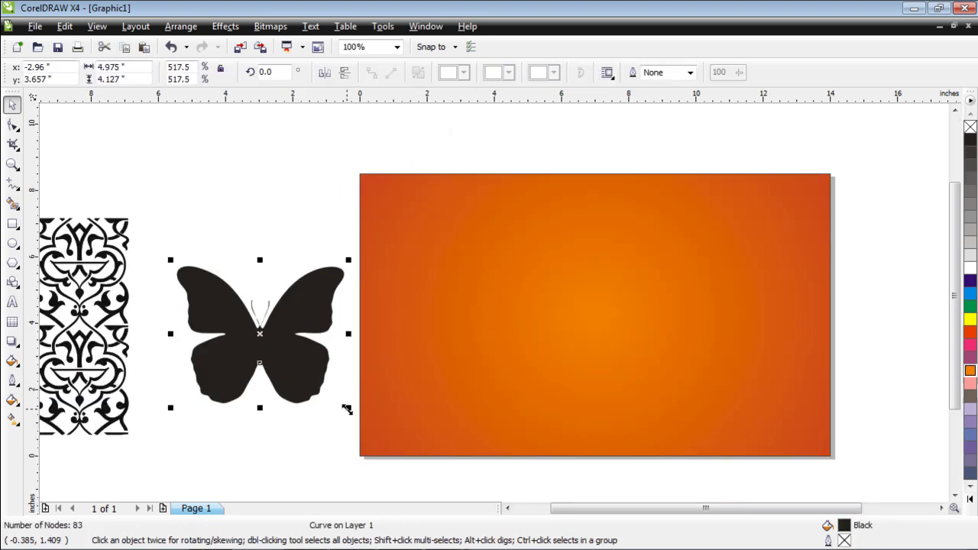
drag(348, 409, 412, 474)
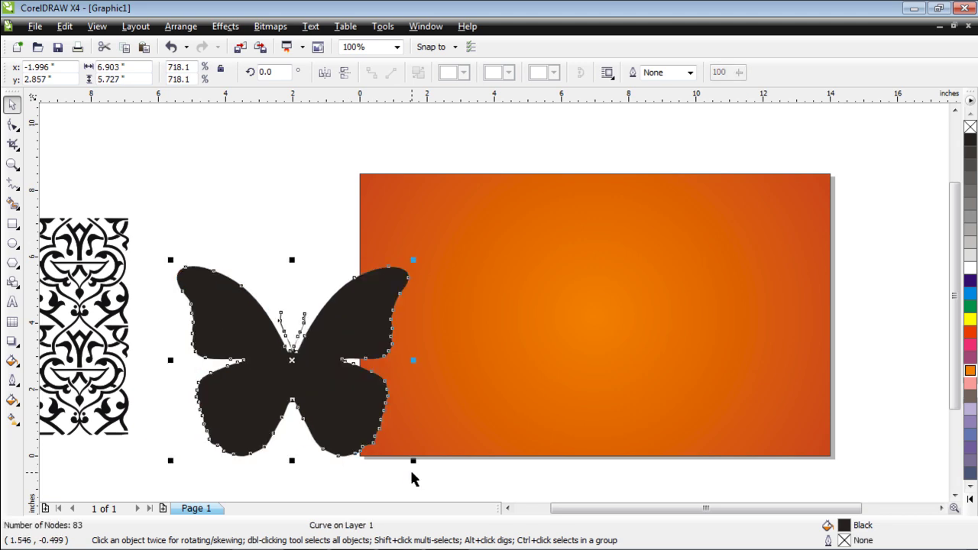
click(298, 268)
drag(336, 369, 291, 269)
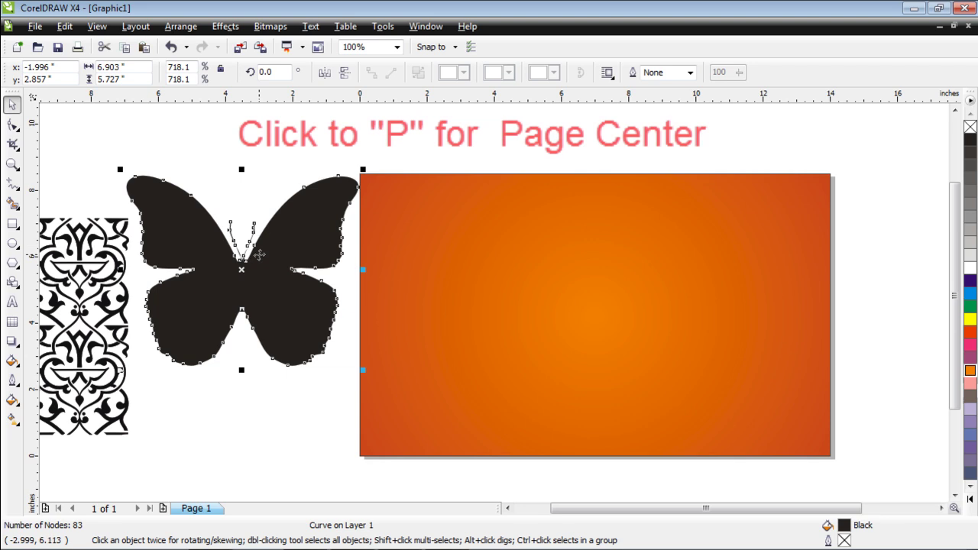
key(p)
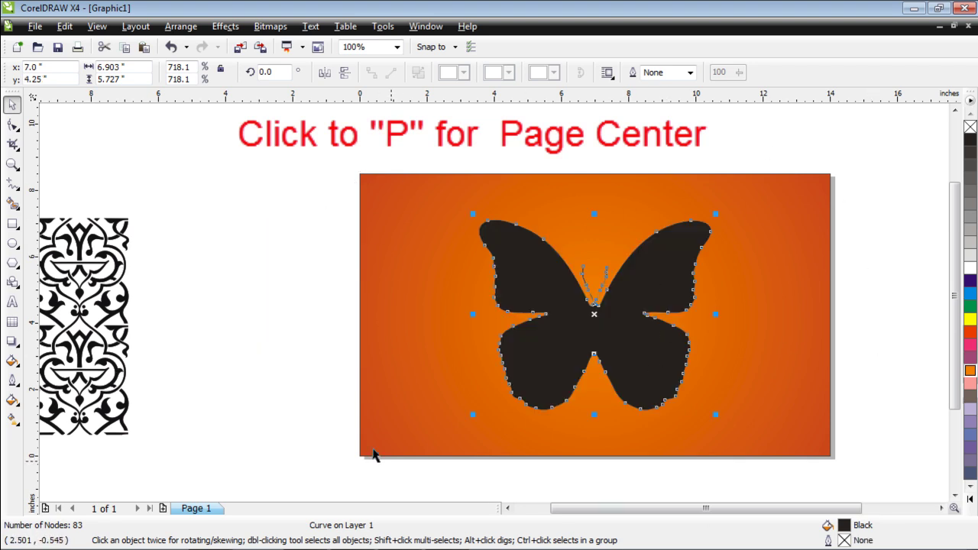
click(703, 134)
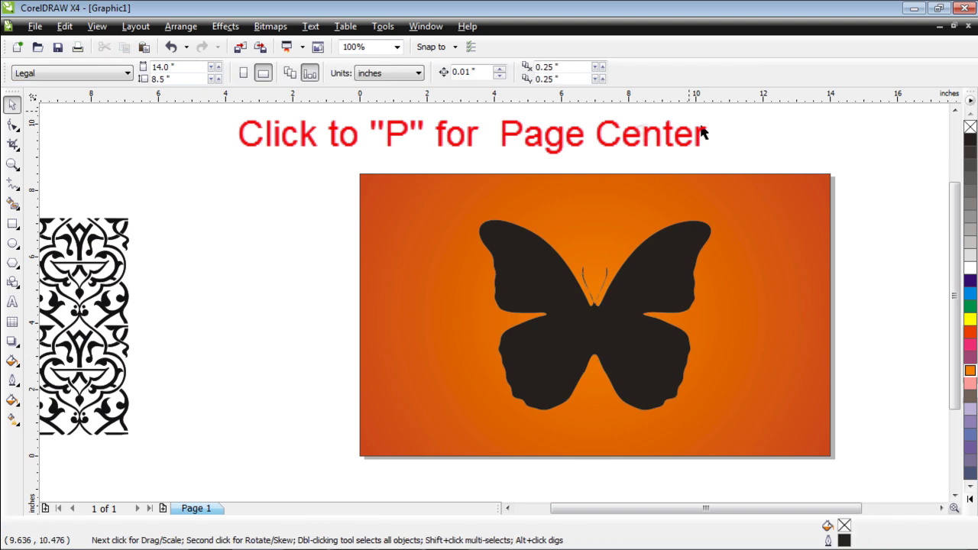
click(661, 359)
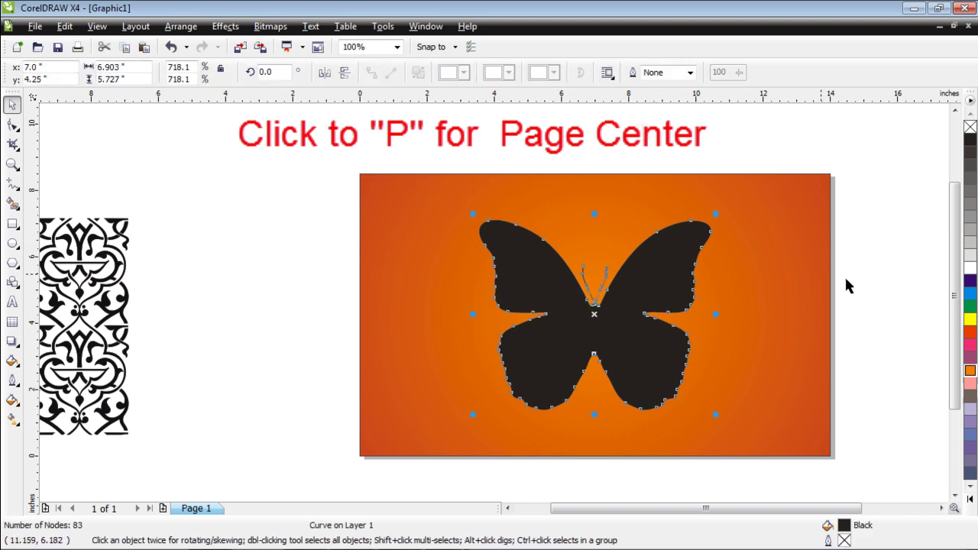
Step: Fill the butterfly with chartreuse green
click(970, 486)
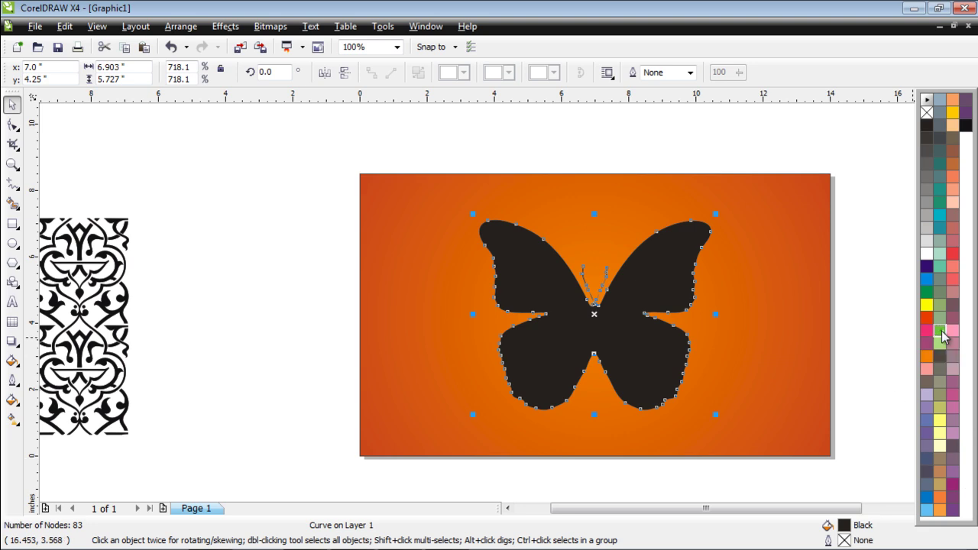
click(942, 334)
click(871, 246)
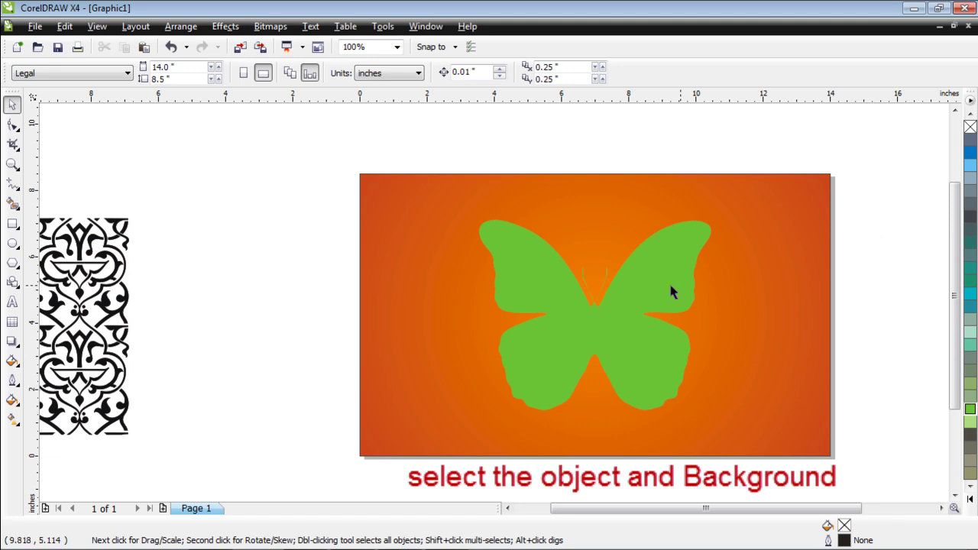
Step: Intersect the butterfly with the orange background rectangle to create a butterfly-shaped orange piece
shift+click(762, 229)
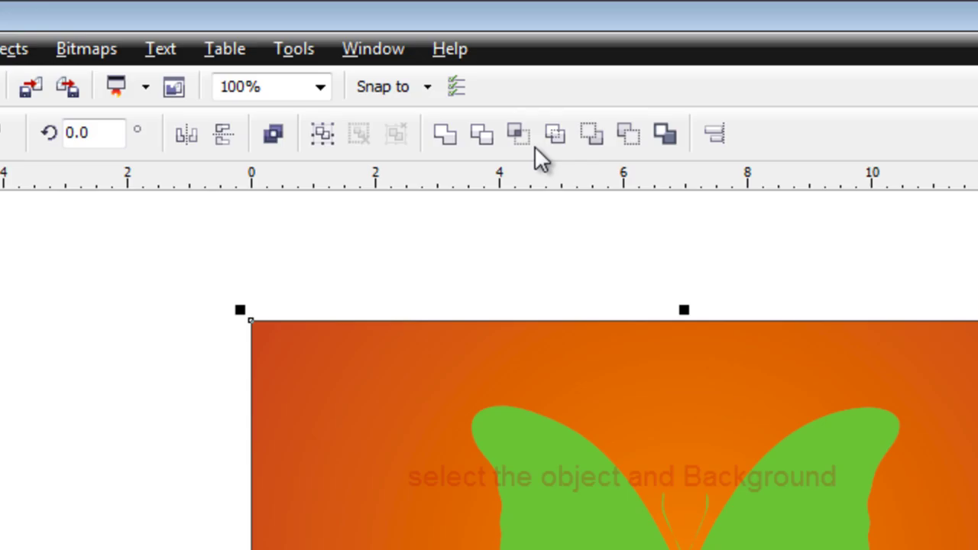
click(523, 133)
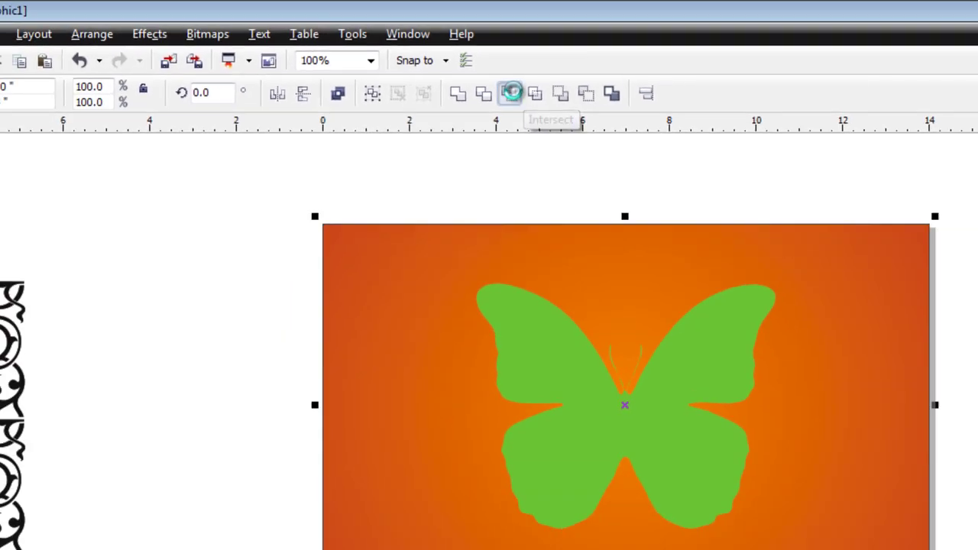
click(631, 156)
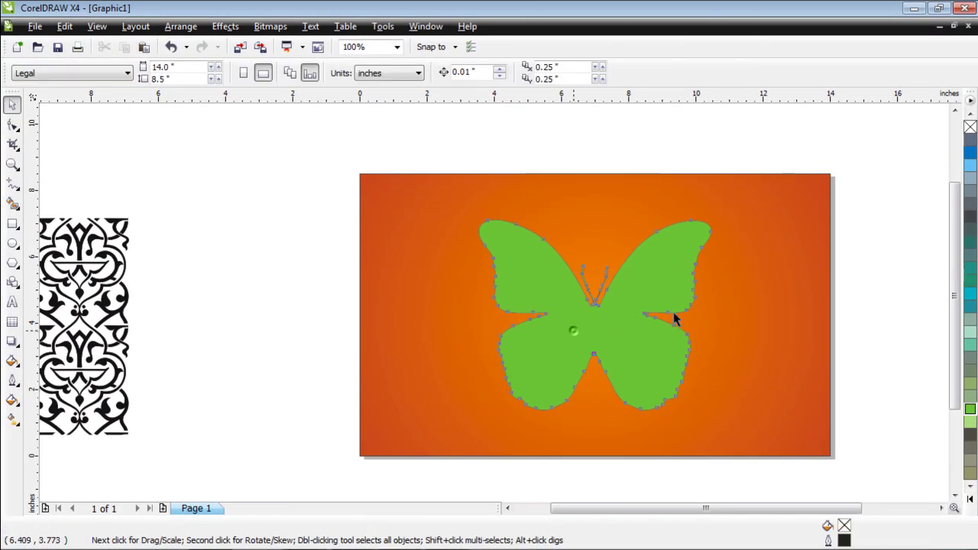
Step: Move the green butterfly aside and bring the orange cut-out To Front Of Page
drag(675, 320, 821, 295)
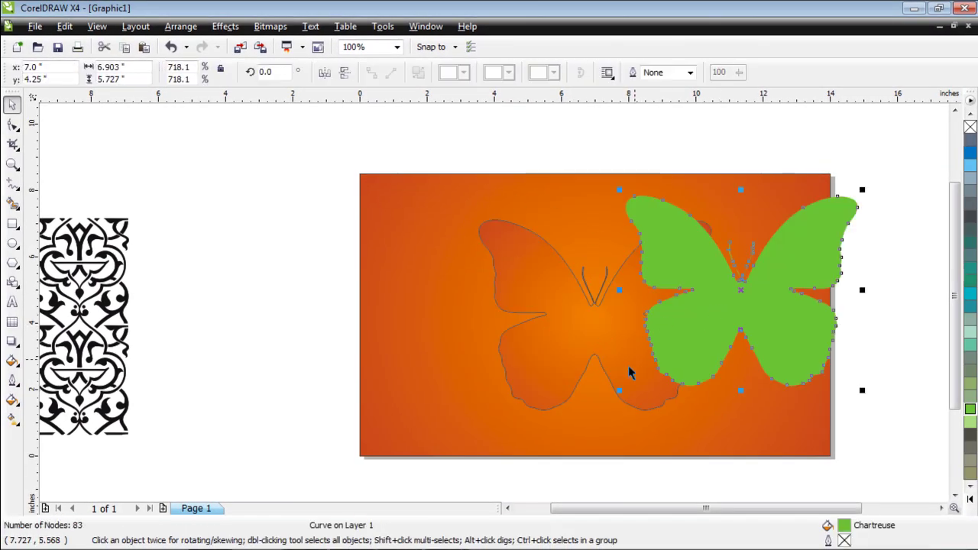
click(761, 144)
drag(716, 282, 755, 304)
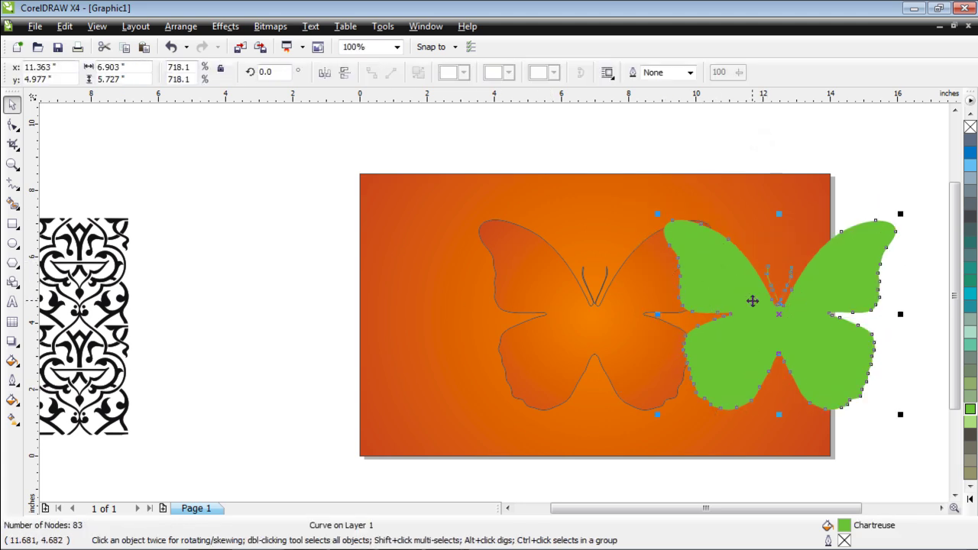
click(551, 304)
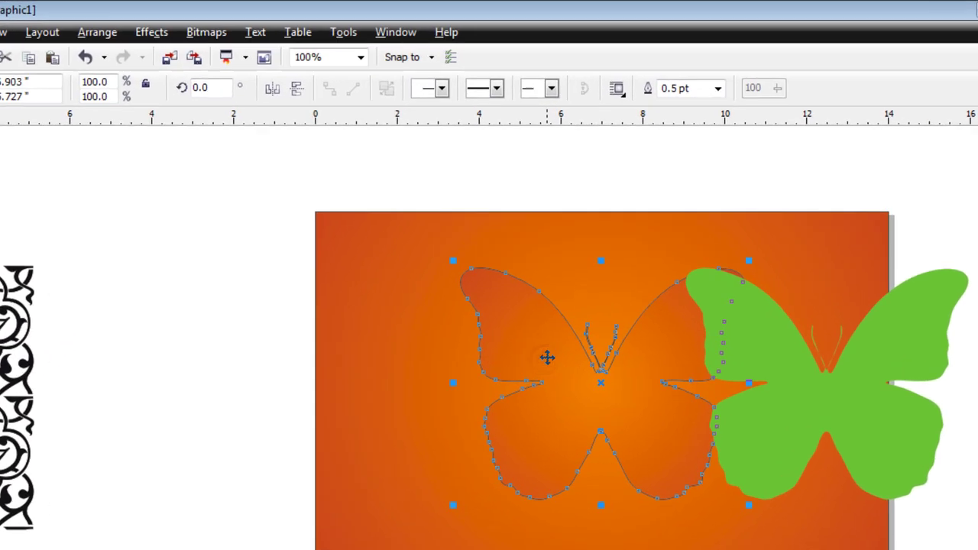
right_click(521, 527)
mouse_move(164, 354)
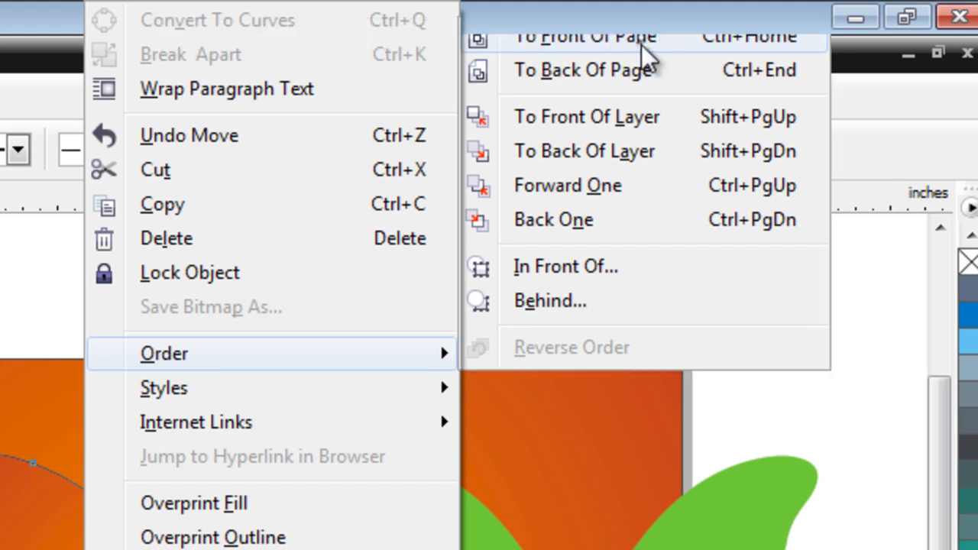
click(640, 35)
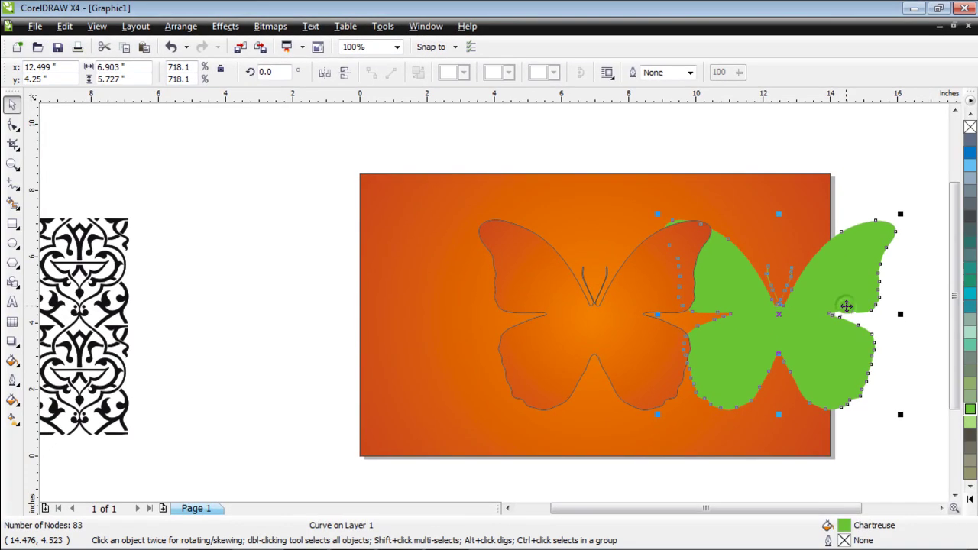
Step: Centre the green butterfly on the page behind the orange cut-out
drag(843, 322, 876, 273)
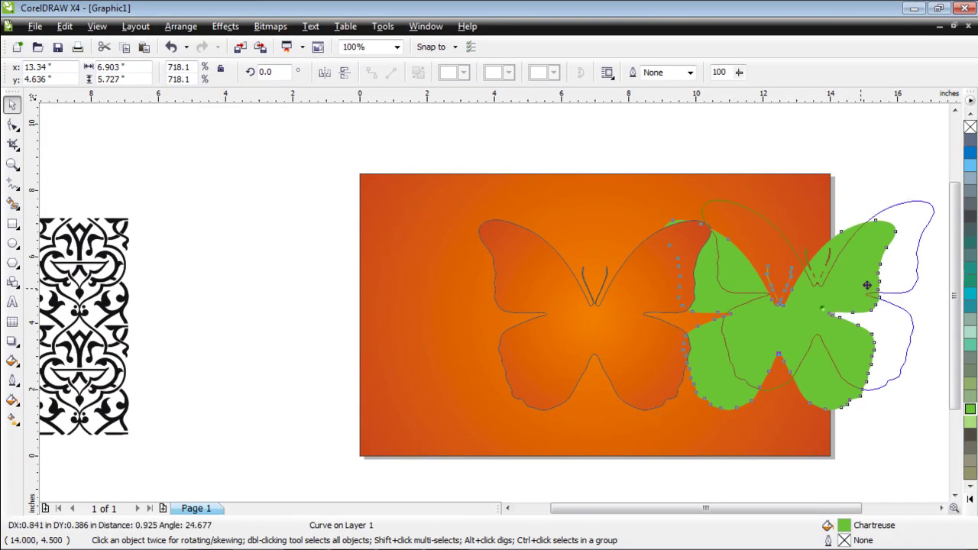
key(F3)
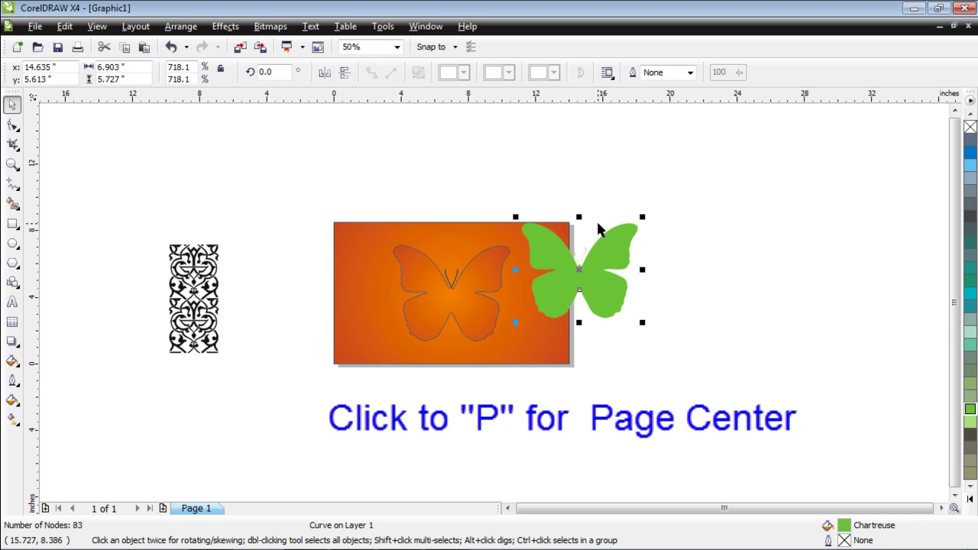
key(p)
scroll(459, 292, up, 1)
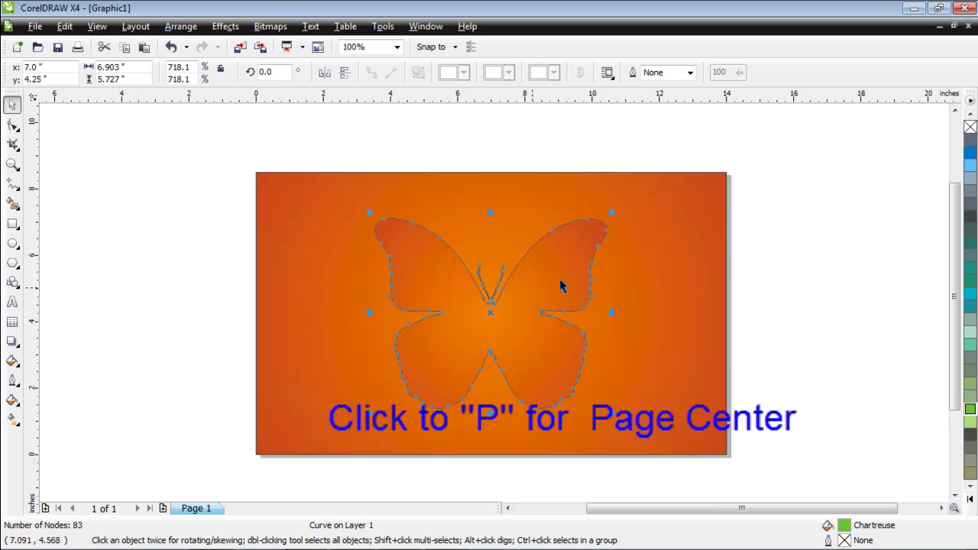
click(810, 219)
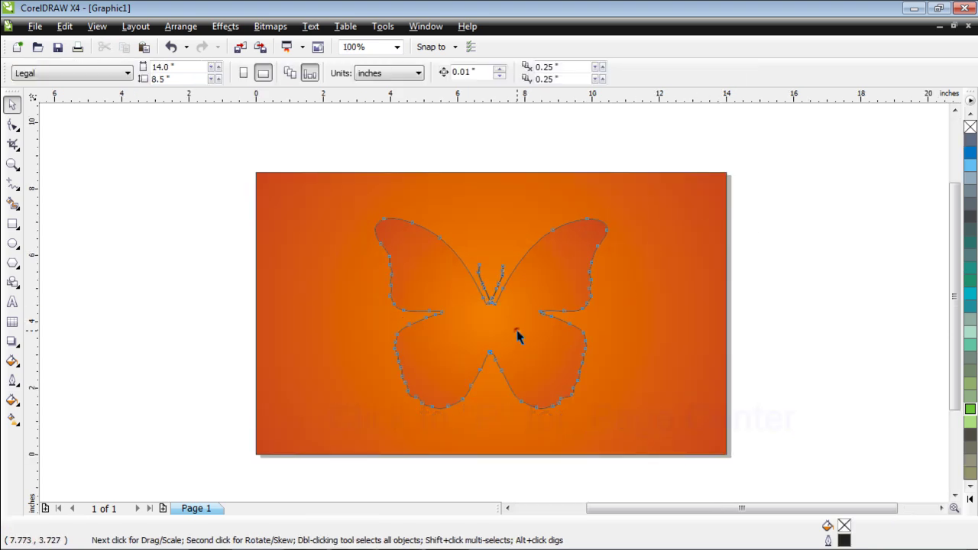
Step: Draw a rectangle over the orange butterfly's right half and trim that half away
click(517, 336)
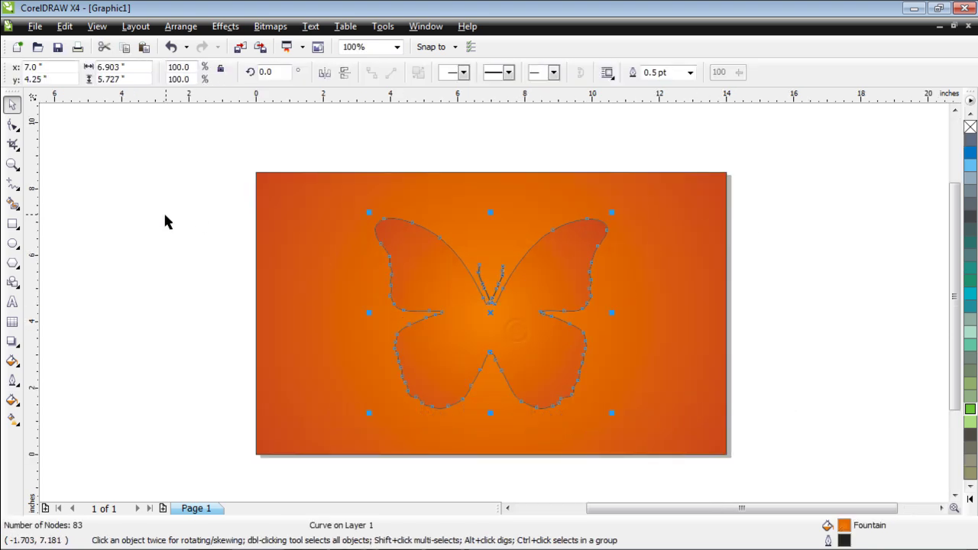
click(13, 223)
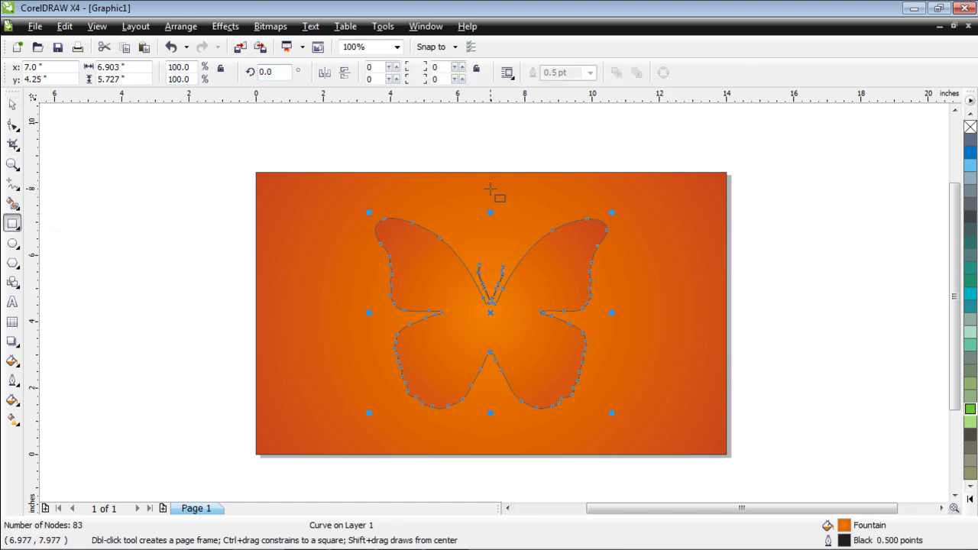
mouse_move(490, 188)
mouse_down()
mouse_move(649, 441)
mouse_move(685, 473)
mouse_up()
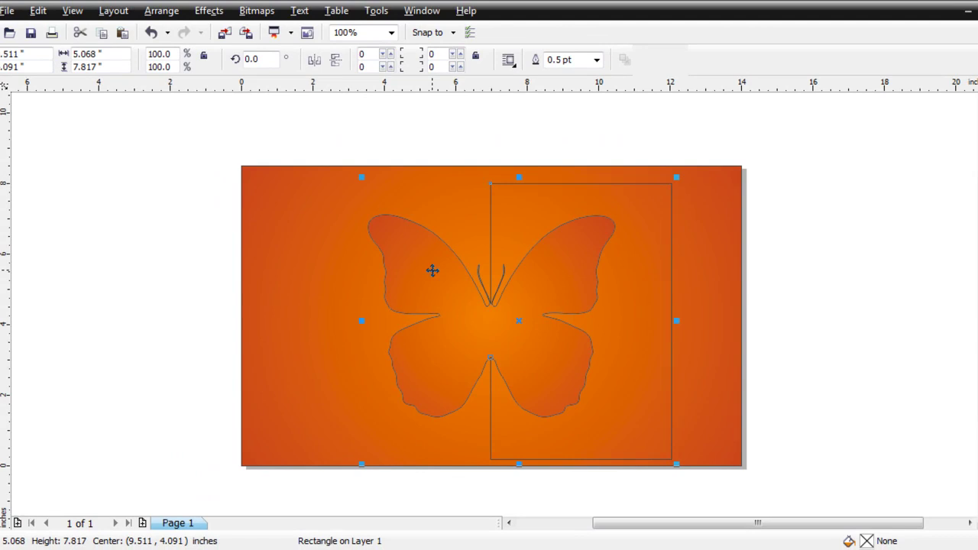
shift+click(433, 271)
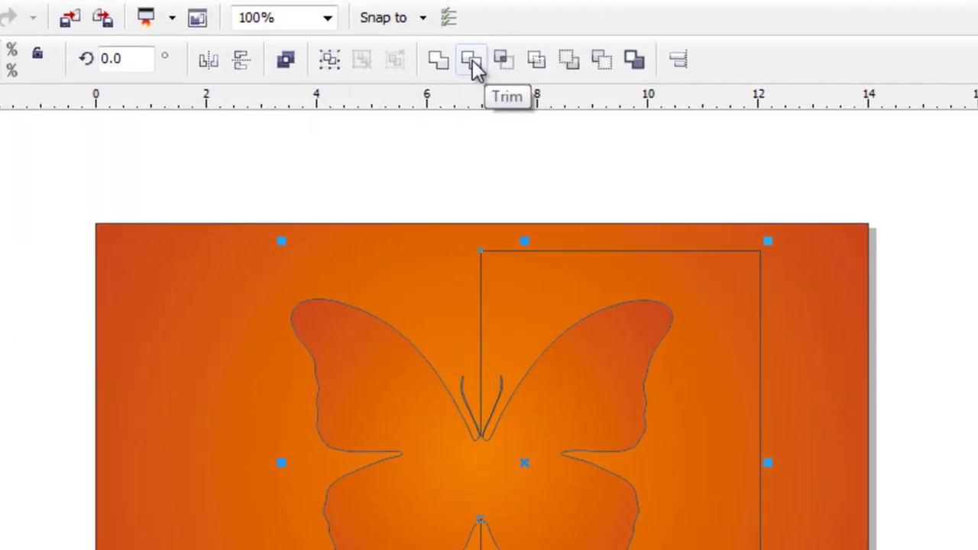
click(473, 64)
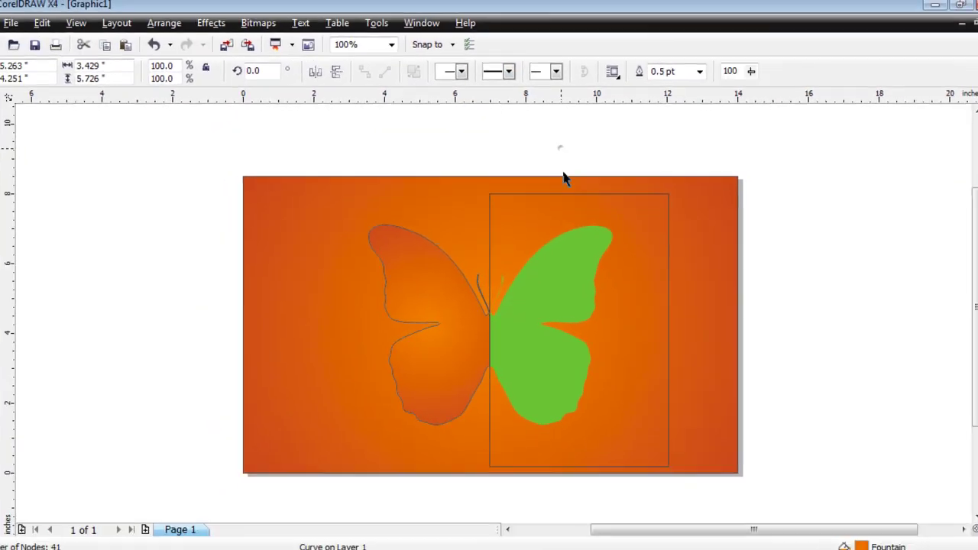
Step: Delete the trimming rectangle and drop a copy of the left orange wing on the right side
click(596, 190)
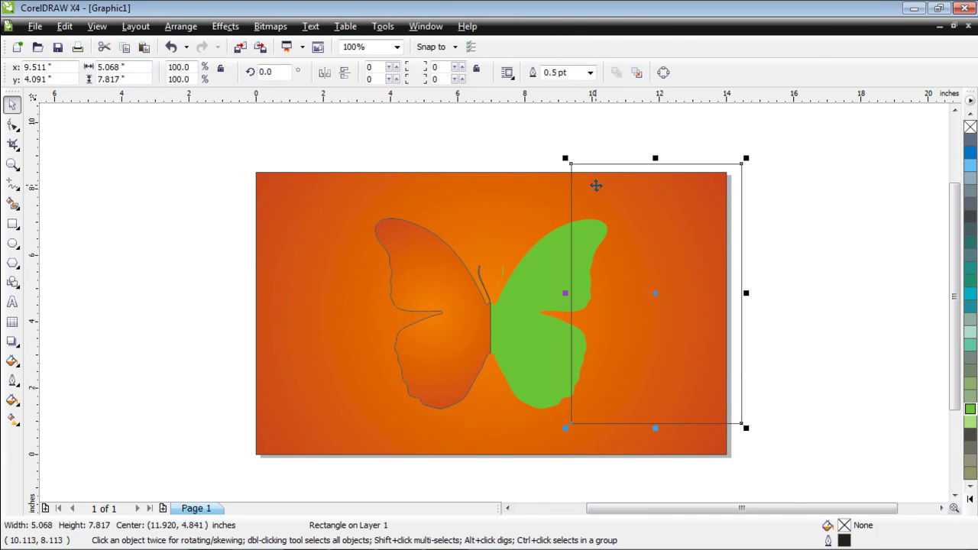
key(Delete)
click(471, 238)
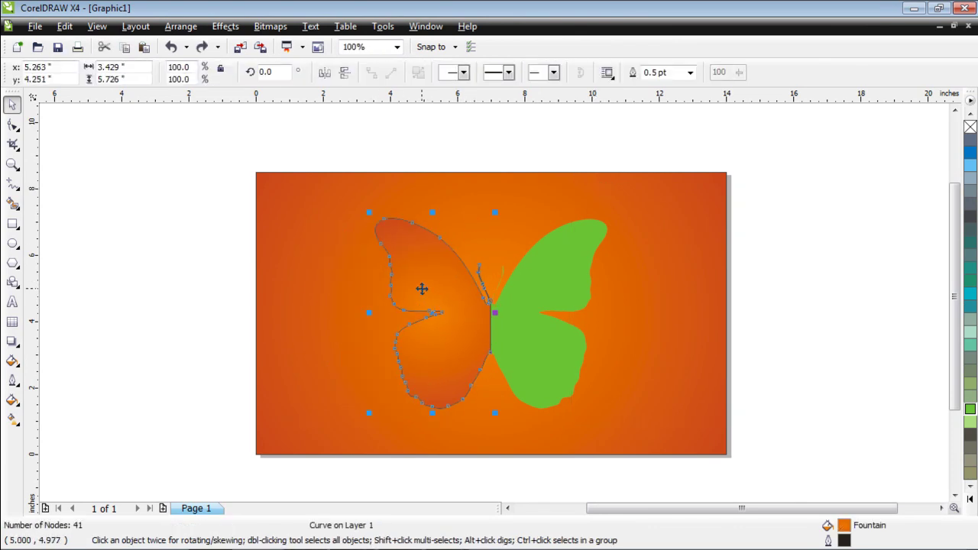
drag(425, 285, 551, 280)
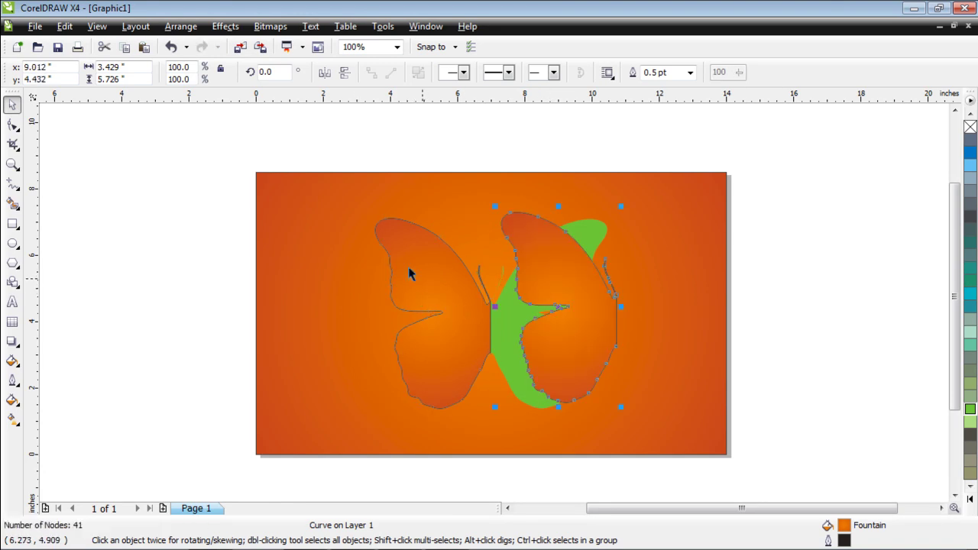
Step: Mirror the copied wing horizontally and butt it against the left half at the body
click(325, 73)
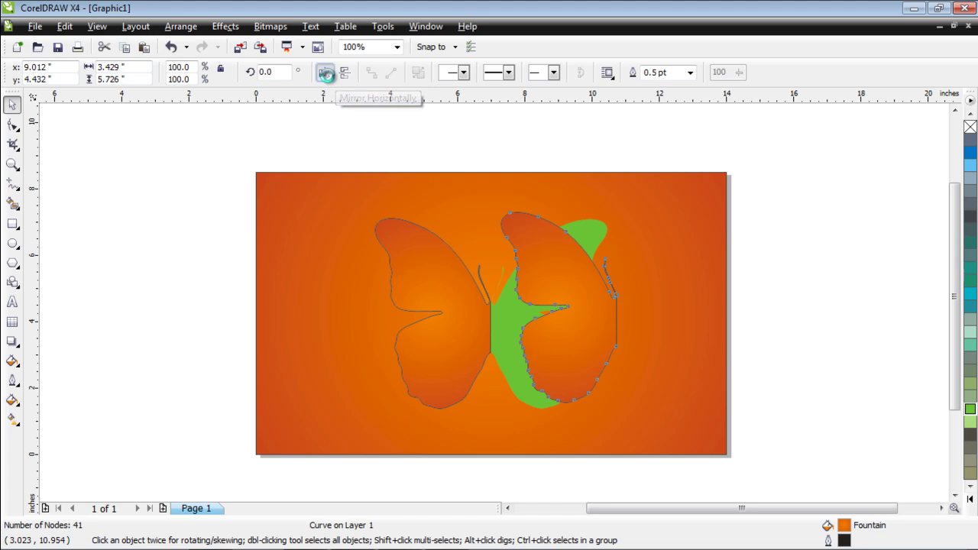
scroll(495, 300, up, 1)
scroll(494, 300, up, 1)
scroll(495, 300, up, 1)
drag(522, 236, 442, 287)
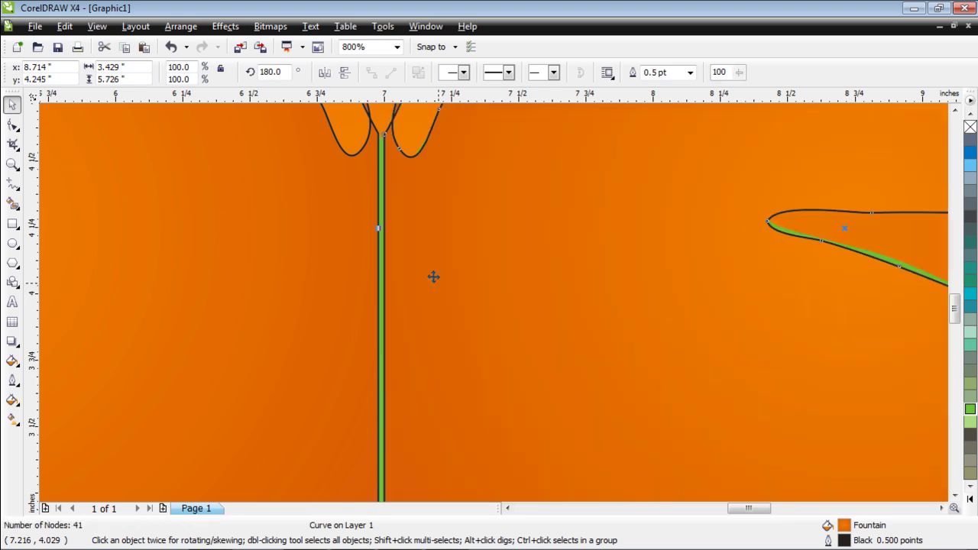
shift+click(342, 198)
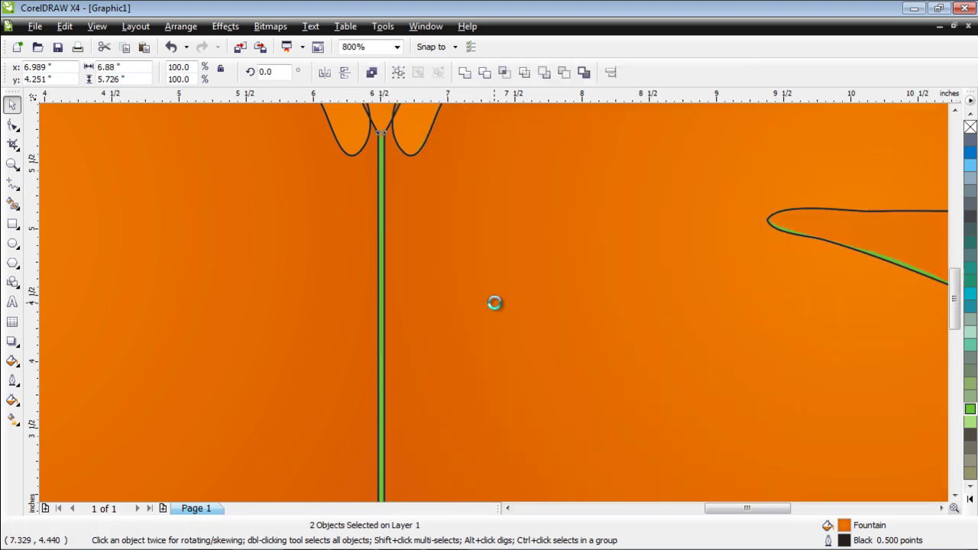
scroll(496, 303, down, 3)
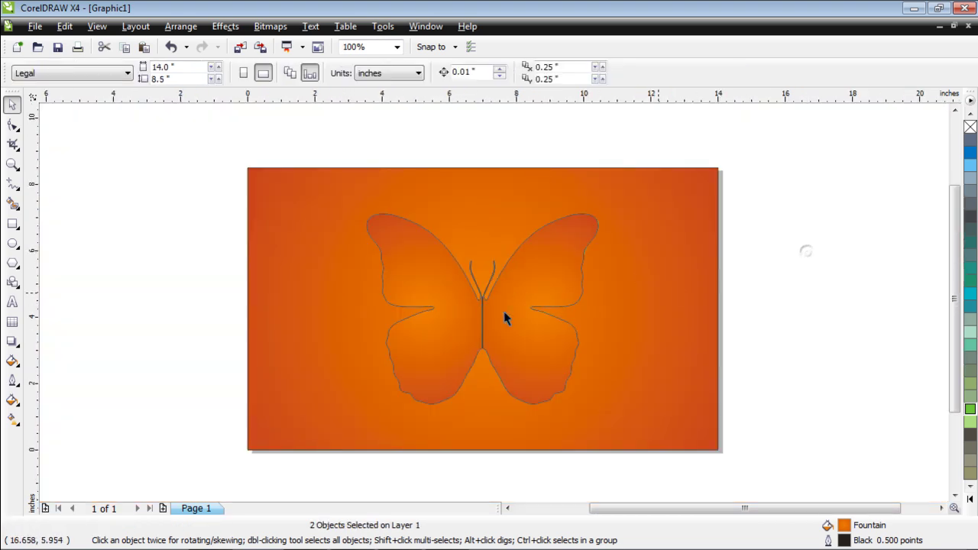
Step: Narrow both orange wing halves to about 79.7% width, leaving green along the outer edges
click(515, 316)
shift+click(516, 309)
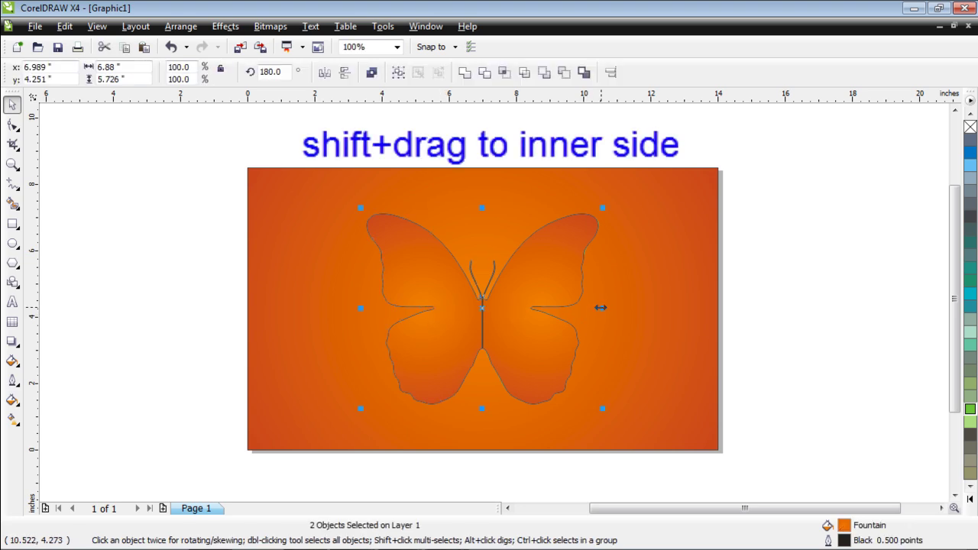
drag(600, 307, 580, 307)
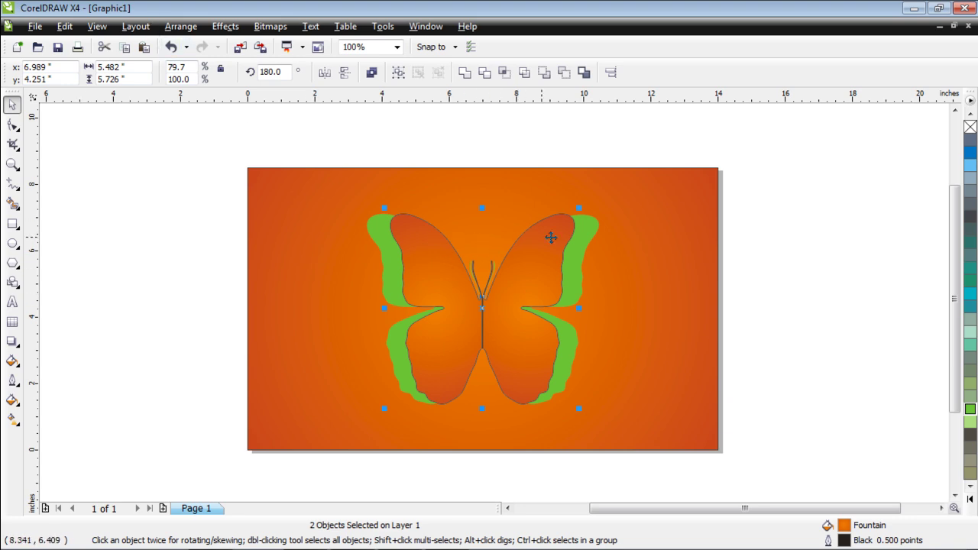
click(550, 152)
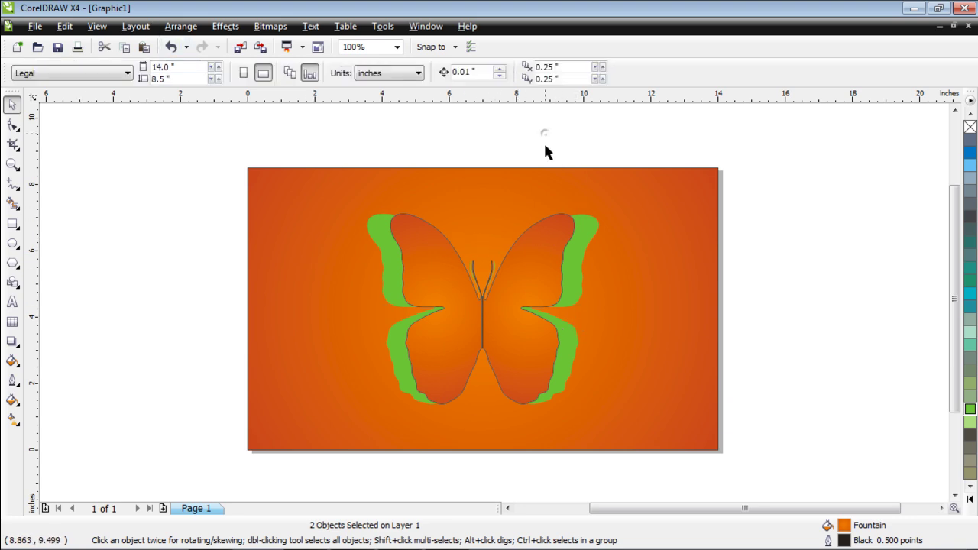
click(441, 279)
shift+click(533, 283)
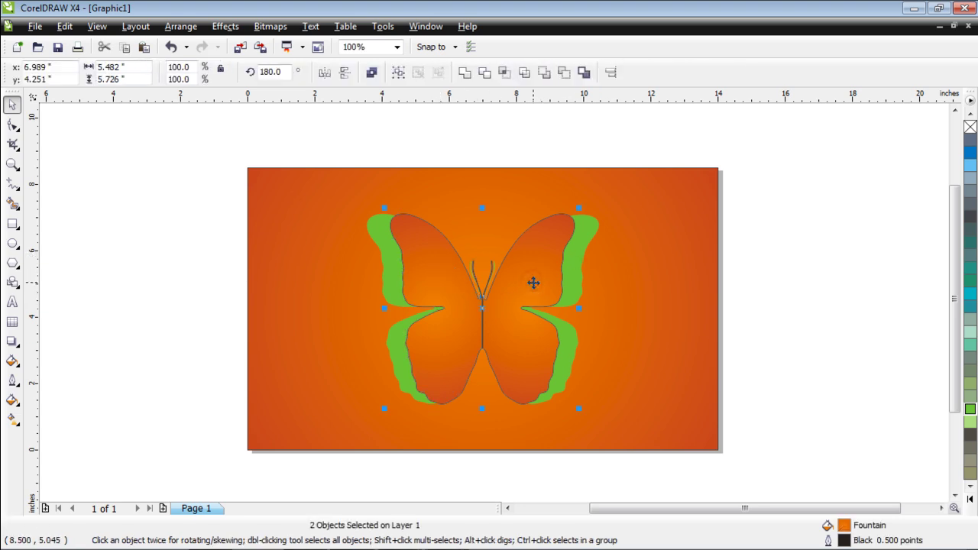
click(764, 256)
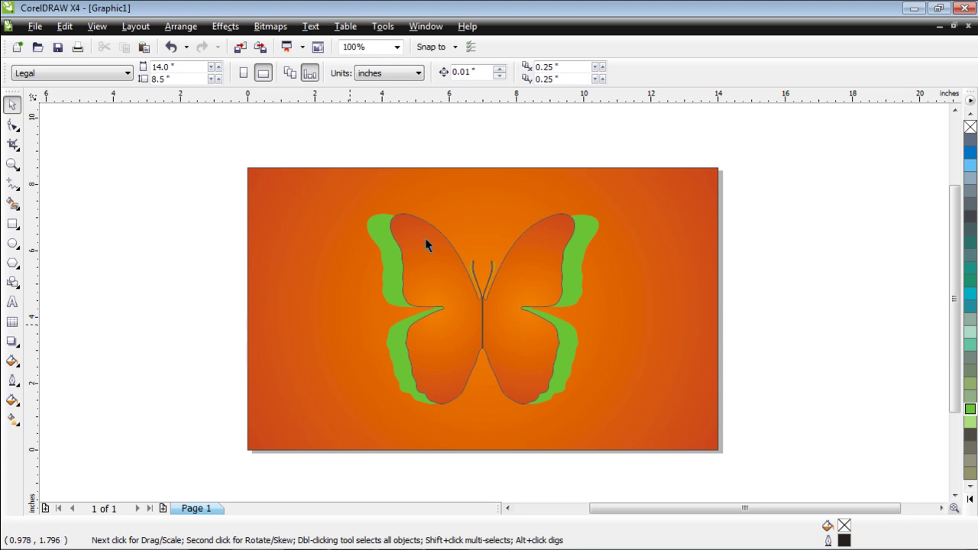
scroll(495, 309, down, 1)
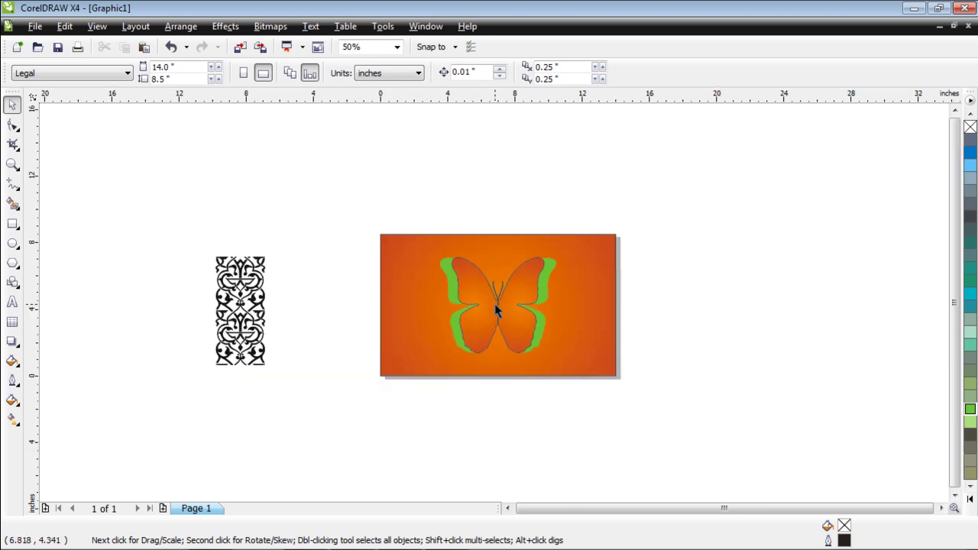
Step: Move the ornamental pattern onto the card's left edge and top-align it with the card
click(261, 313)
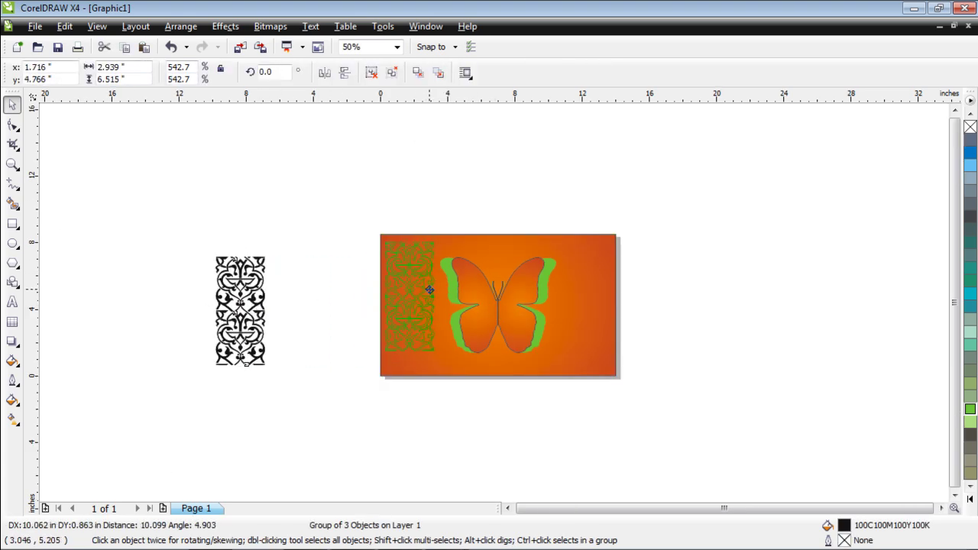
drag(262, 304, 430, 289)
scroll(537, 249, up, 1)
shift+click(538, 245)
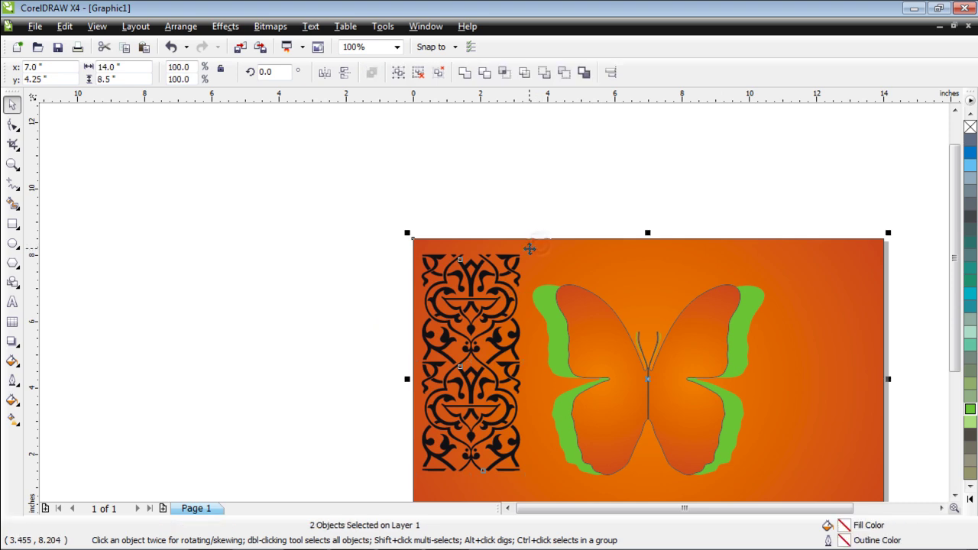
key(t)
click(342, 228)
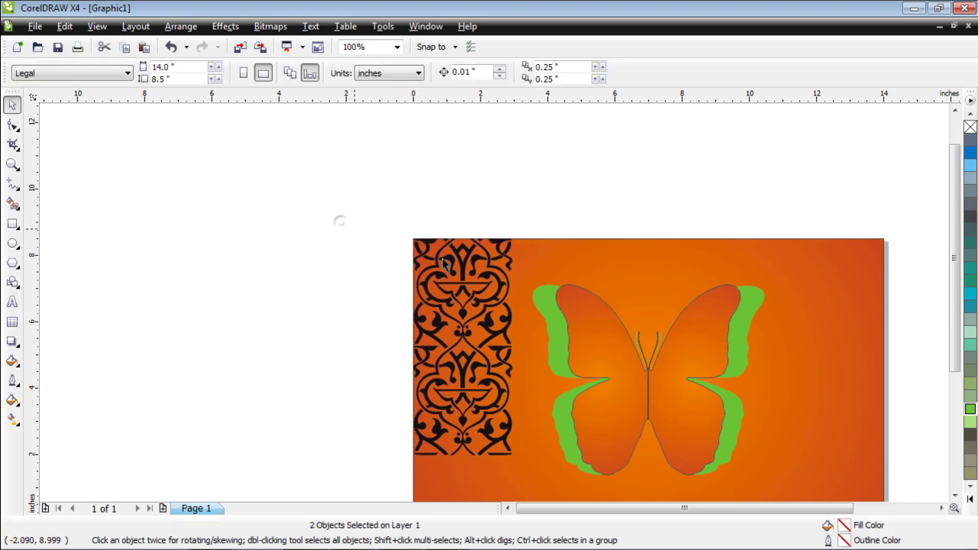
scroll(342, 228, down, 2)
scroll(342, 306, up, 2)
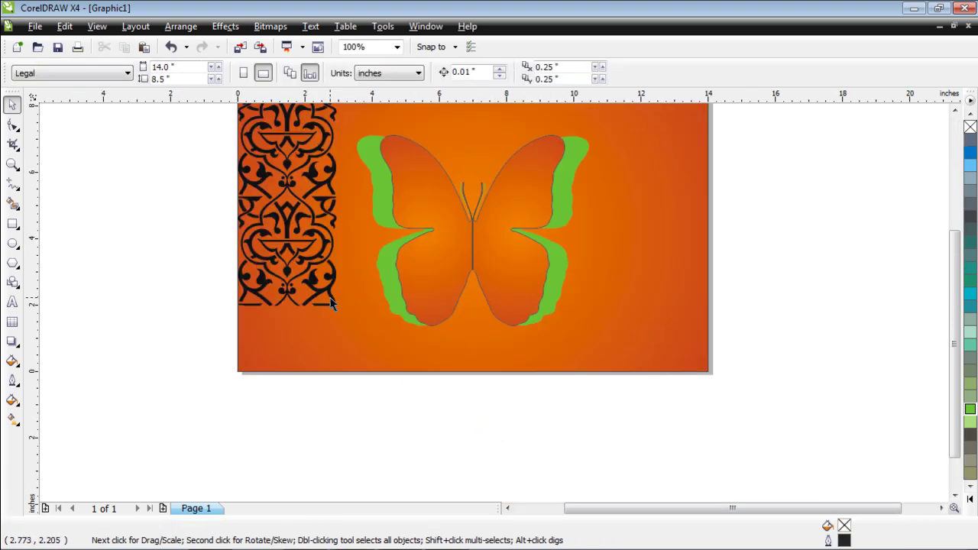
Step: Enlarge the ornament to span the card's full 8.5-inch height, then reselect it for colouring
click(337, 305)
drag(343, 308, 379, 375)
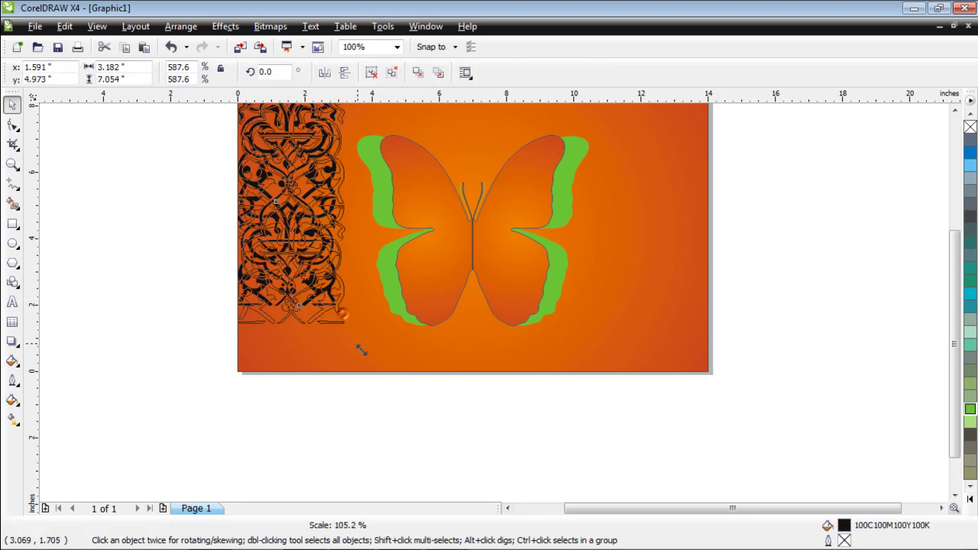
scroll(378, 329, down, 1)
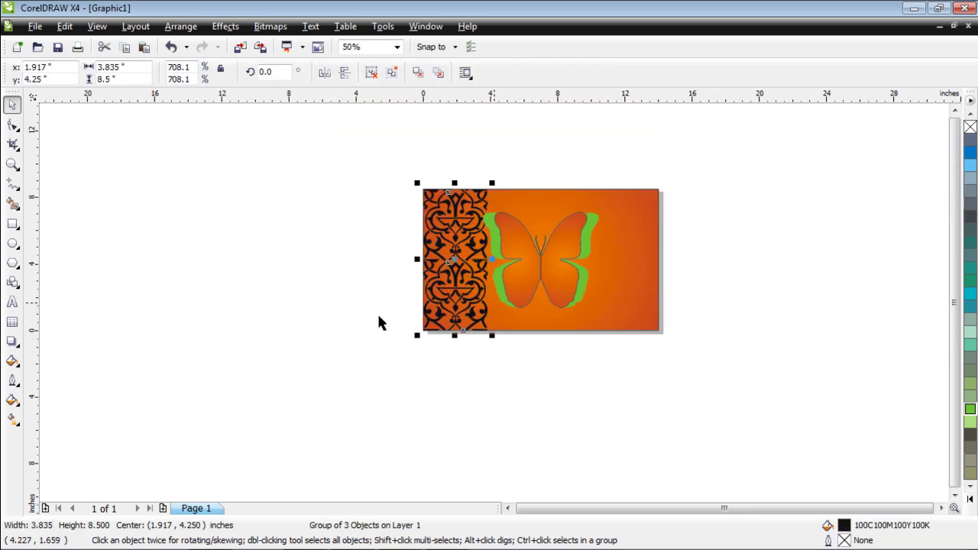
scroll(554, 249, up, 1)
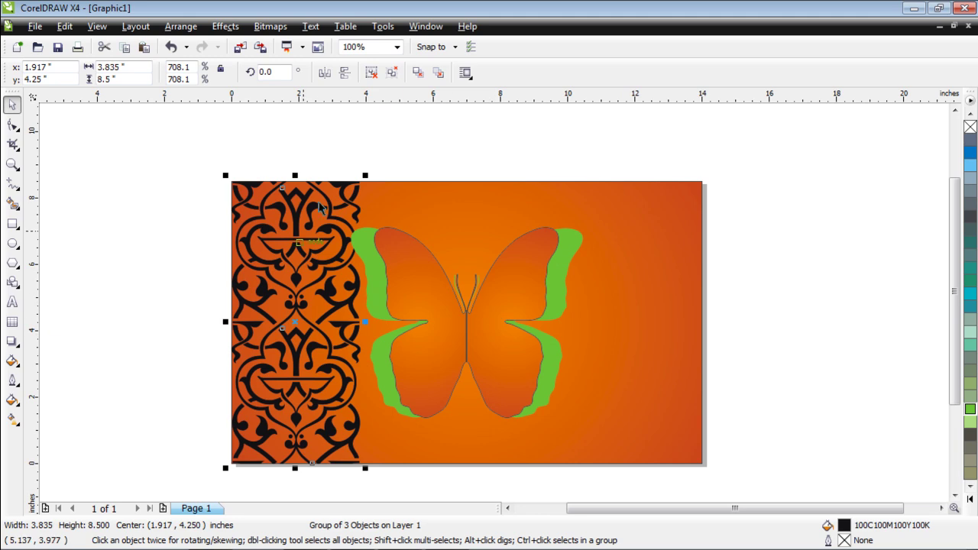
key(Escape)
click(343, 199)
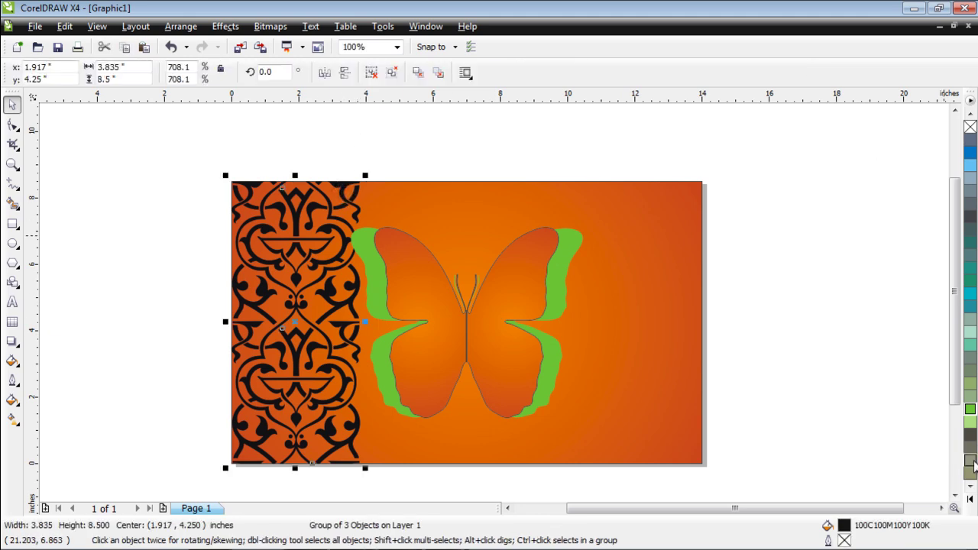
click(970, 501)
Step: Colour the ornament red and give it a linear transparency fading from the left edge toward the butterfly
click(931, 325)
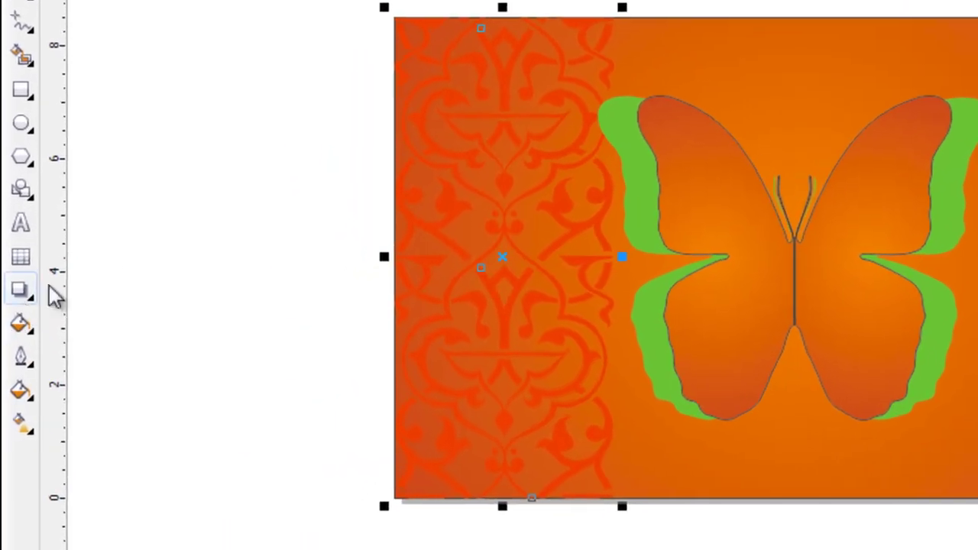
click(468, 163)
click(21, 299)
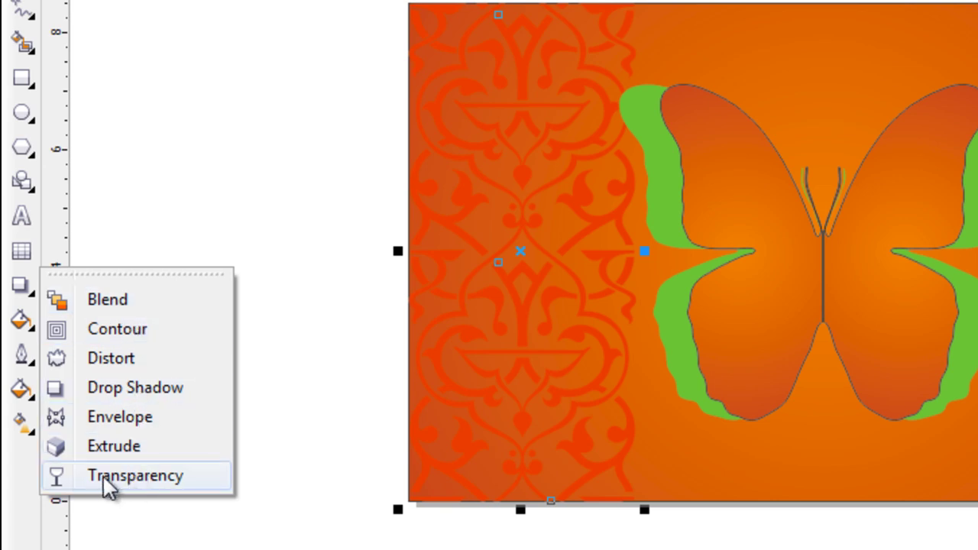
click(130, 477)
drag(237, 331, 357, 333)
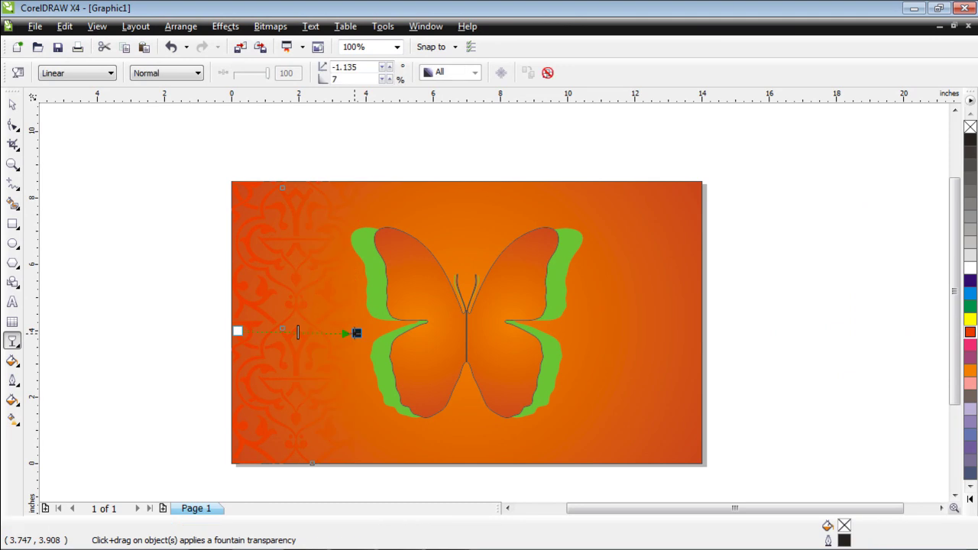
drag(238, 332, 271, 331)
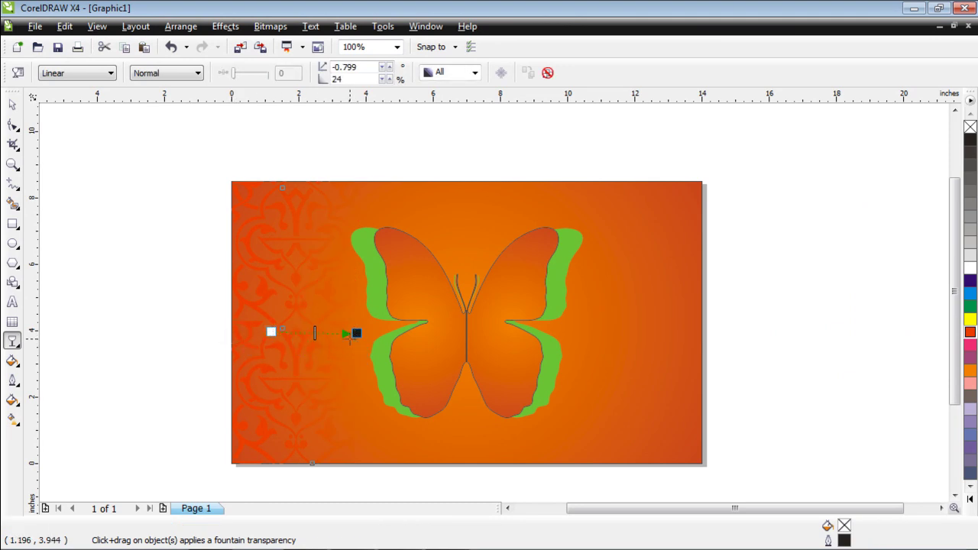
mouse_move(357, 334)
mouse_down()
mouse_move(345, 335)
mouse_move(352, 331)
mouse_up()
Step: Copy the ornament rightward, mirror it horizontally, and align it vertically centred and right with the card
click(13, 107)
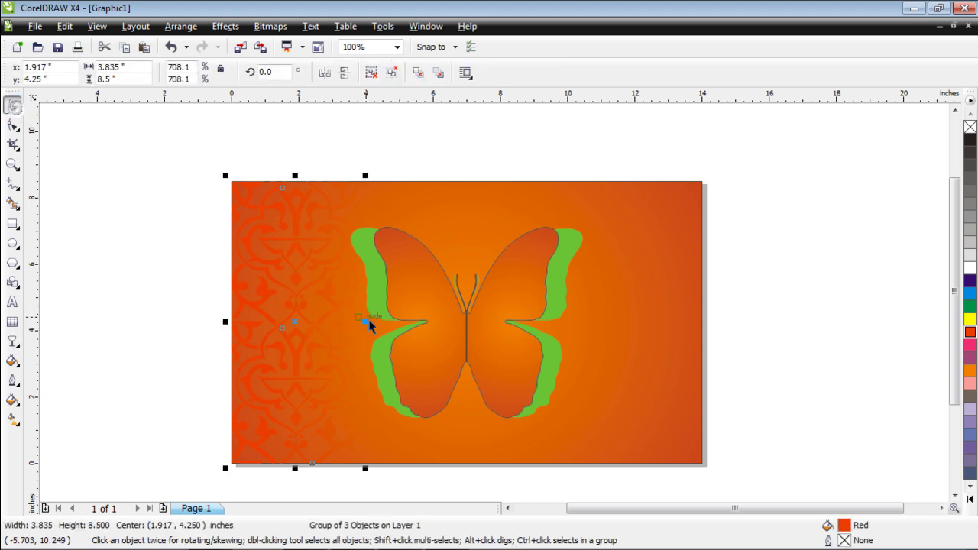
mouse_move(296, 325)
mouse_down()
mouse_move(510, 350)
mouse_move(577, 331)
mouse_up()
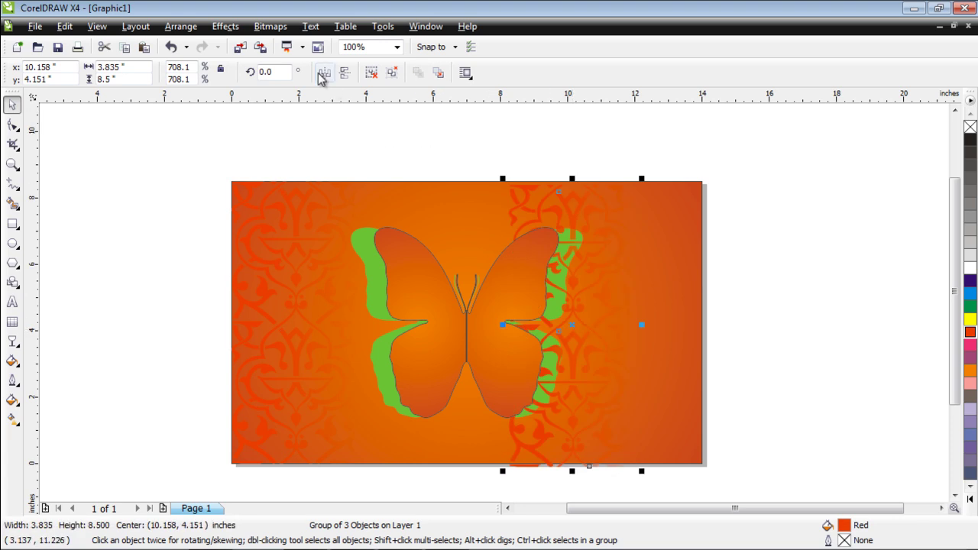
click(321, 76)
shift+click(665, 212)
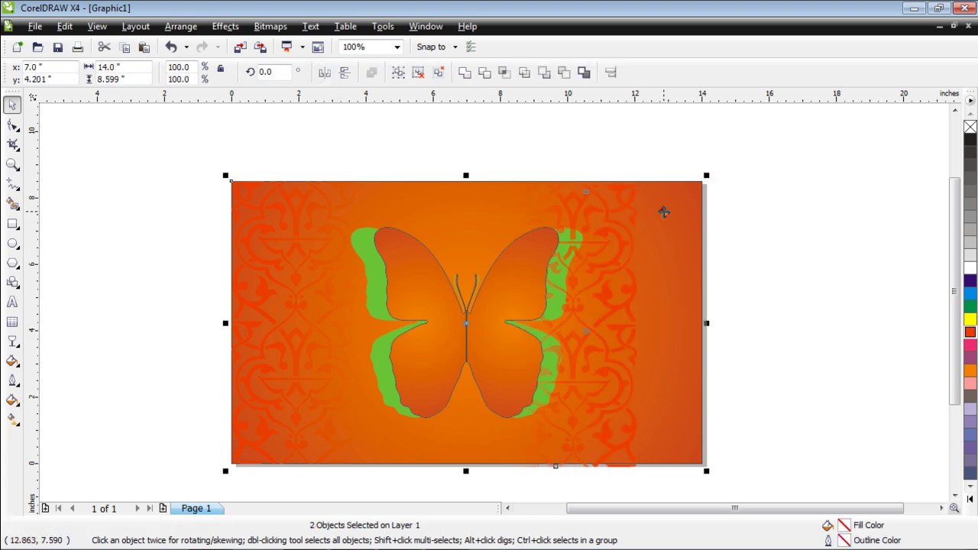
key(e)
key(r)
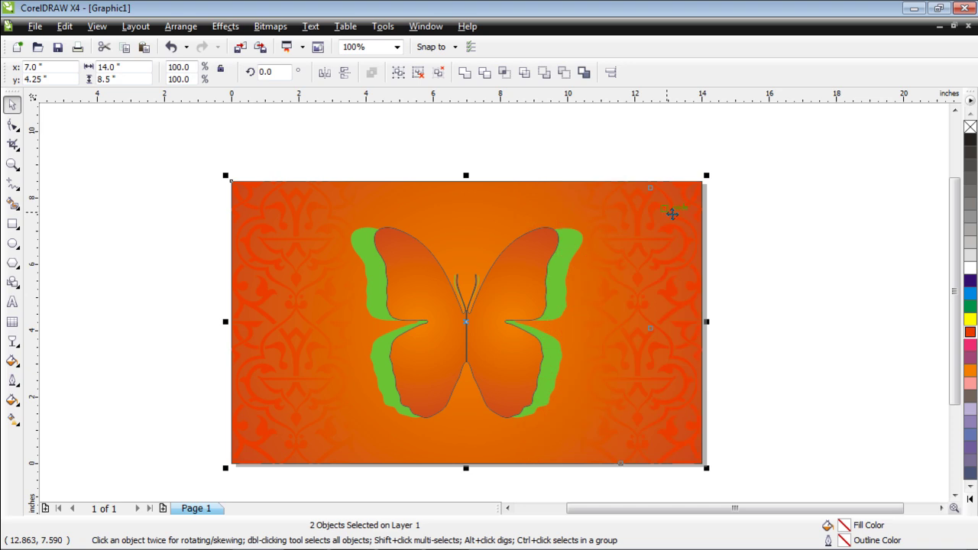
click(766, 237)
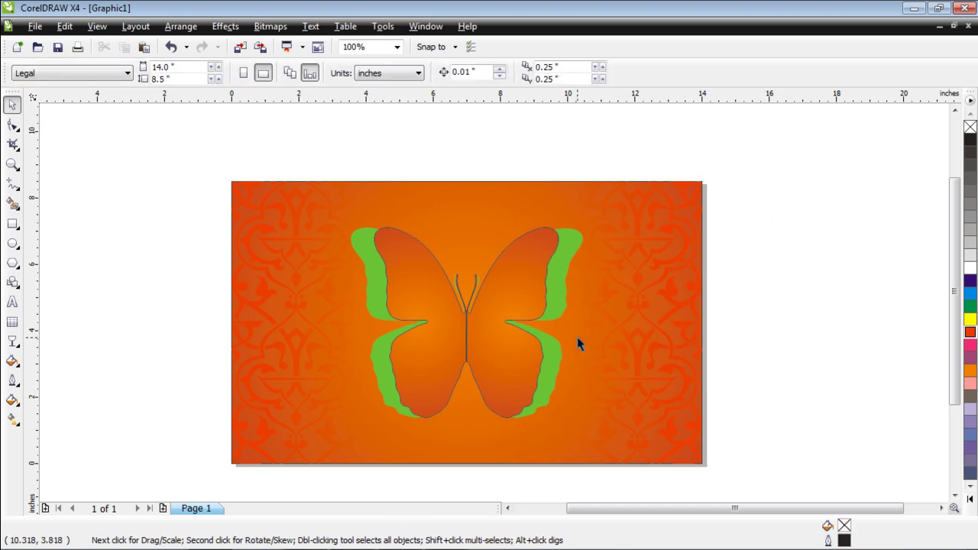
scroll(482, 308, down, 1)
scroll(432, 304, up, 1)
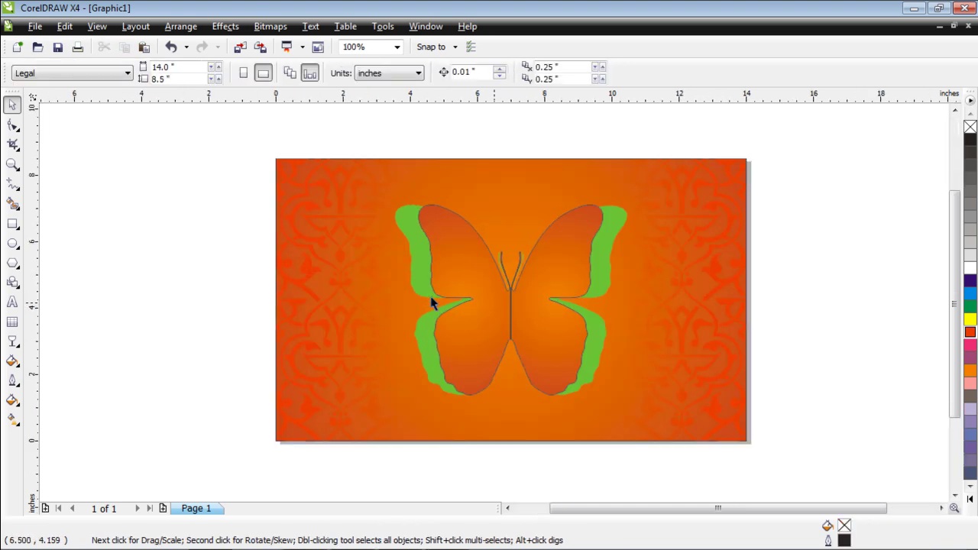